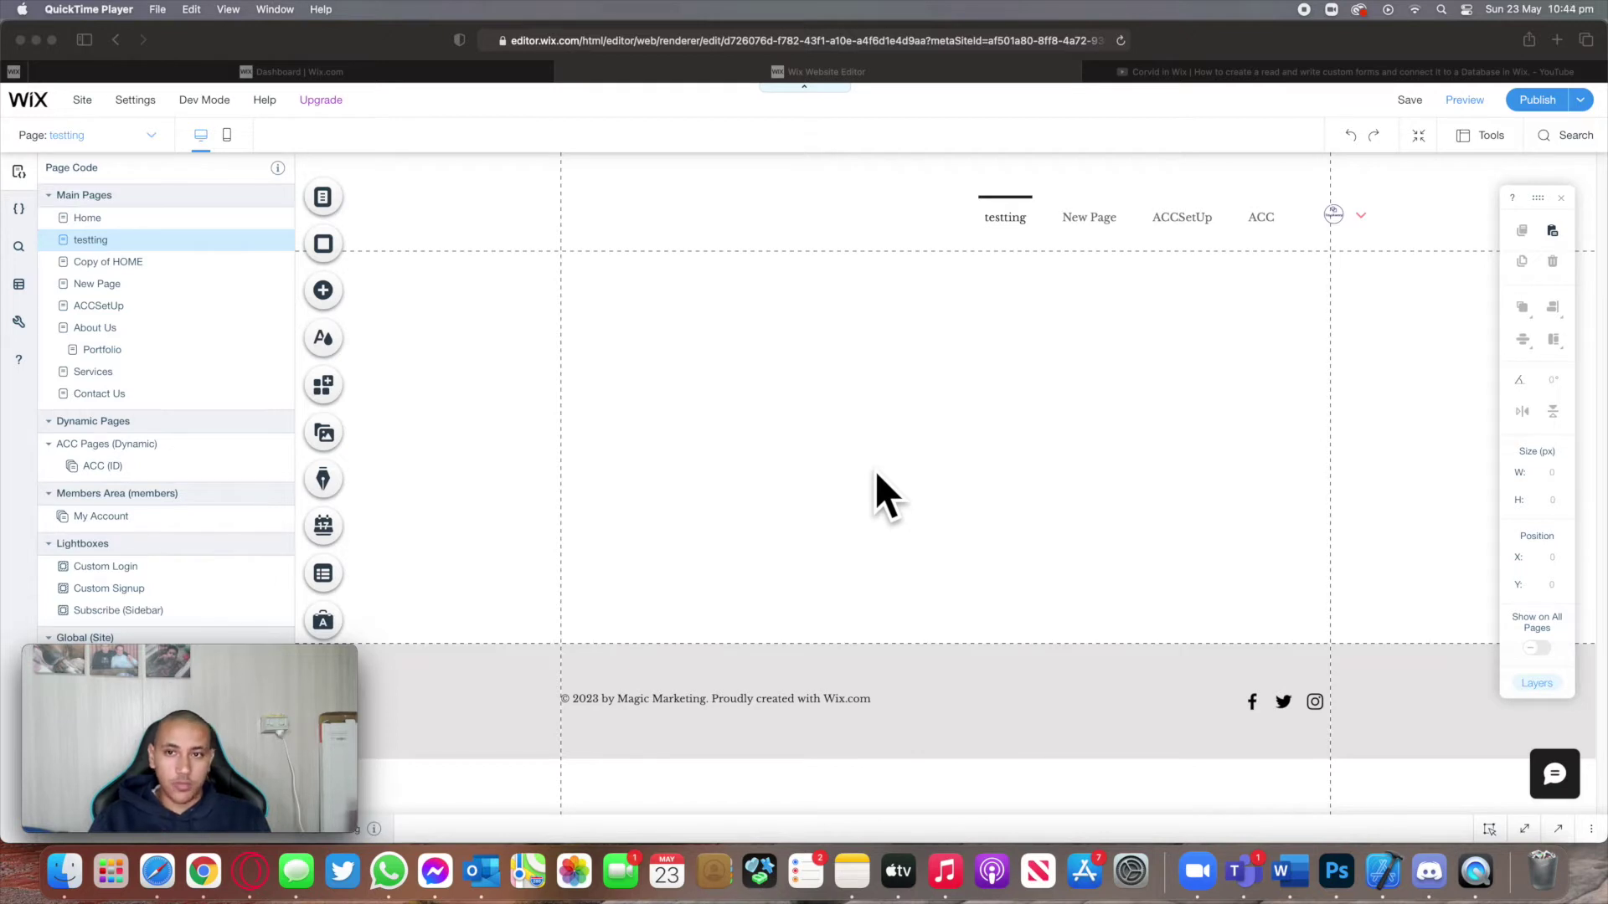
Copy the YouTube video's full iframe embed code from its Embed Video panel, then return to the Wix editor
{"action": "left_click", "coordinate": [1186, 73]}
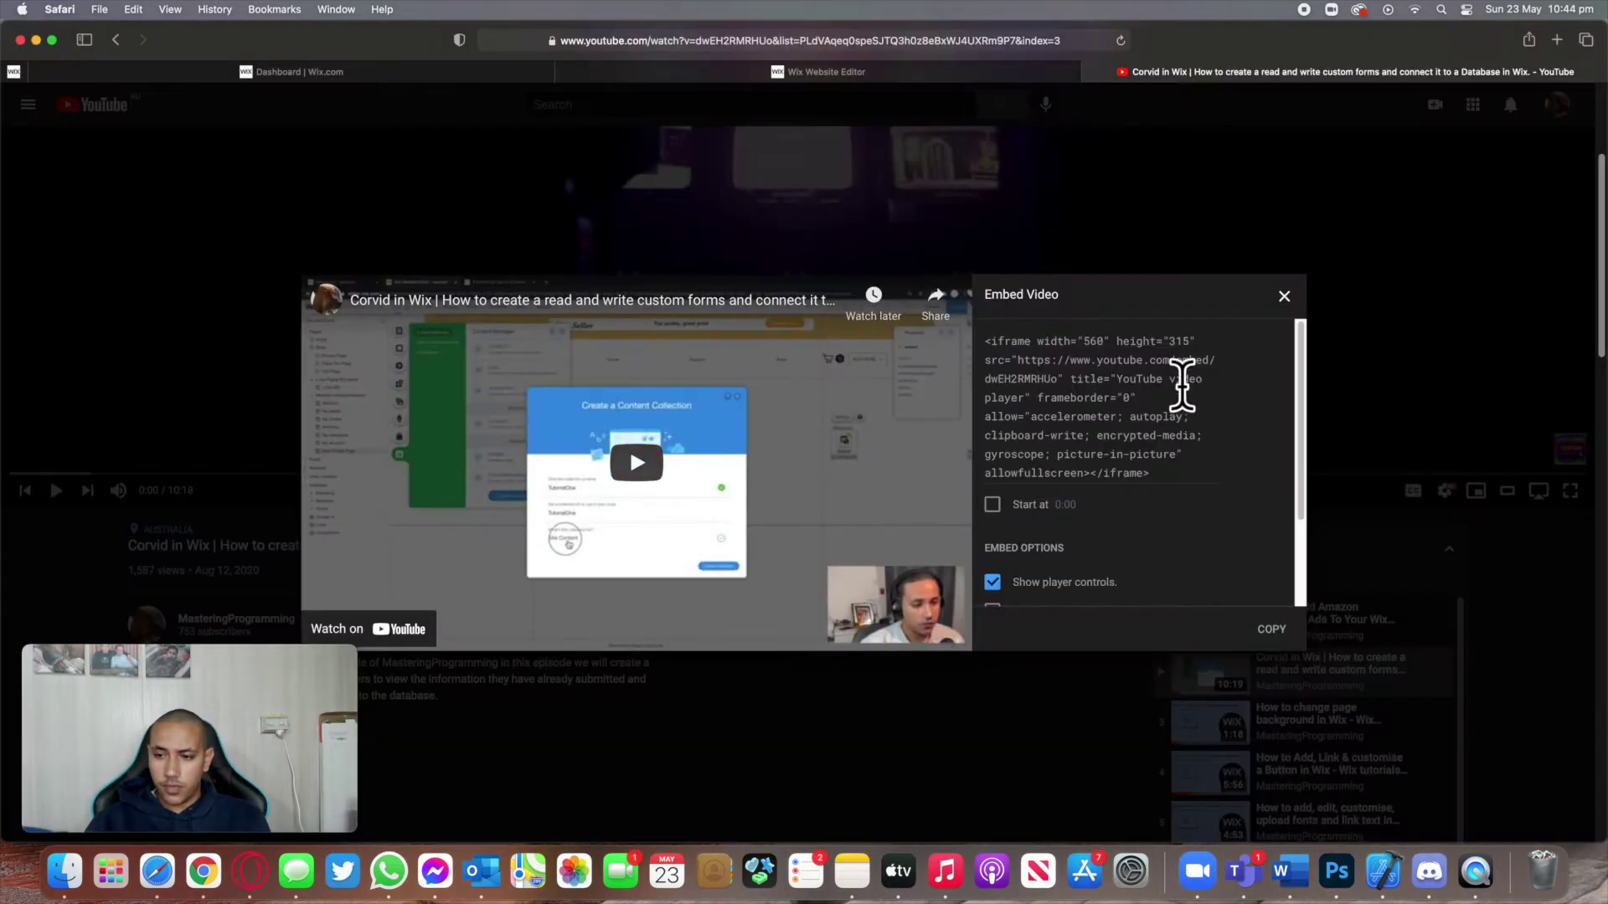
{"action": "left_click", "coordinate": [1155, 390]}
{"action": "scroll", "coordinate": [1156, 390], "scroll_direction": "down", "scroll_amount": 3}
{"action": "scroll", "coordinate": [1159, 405], "scroll_direction": "up", "scroll_amount": 3}
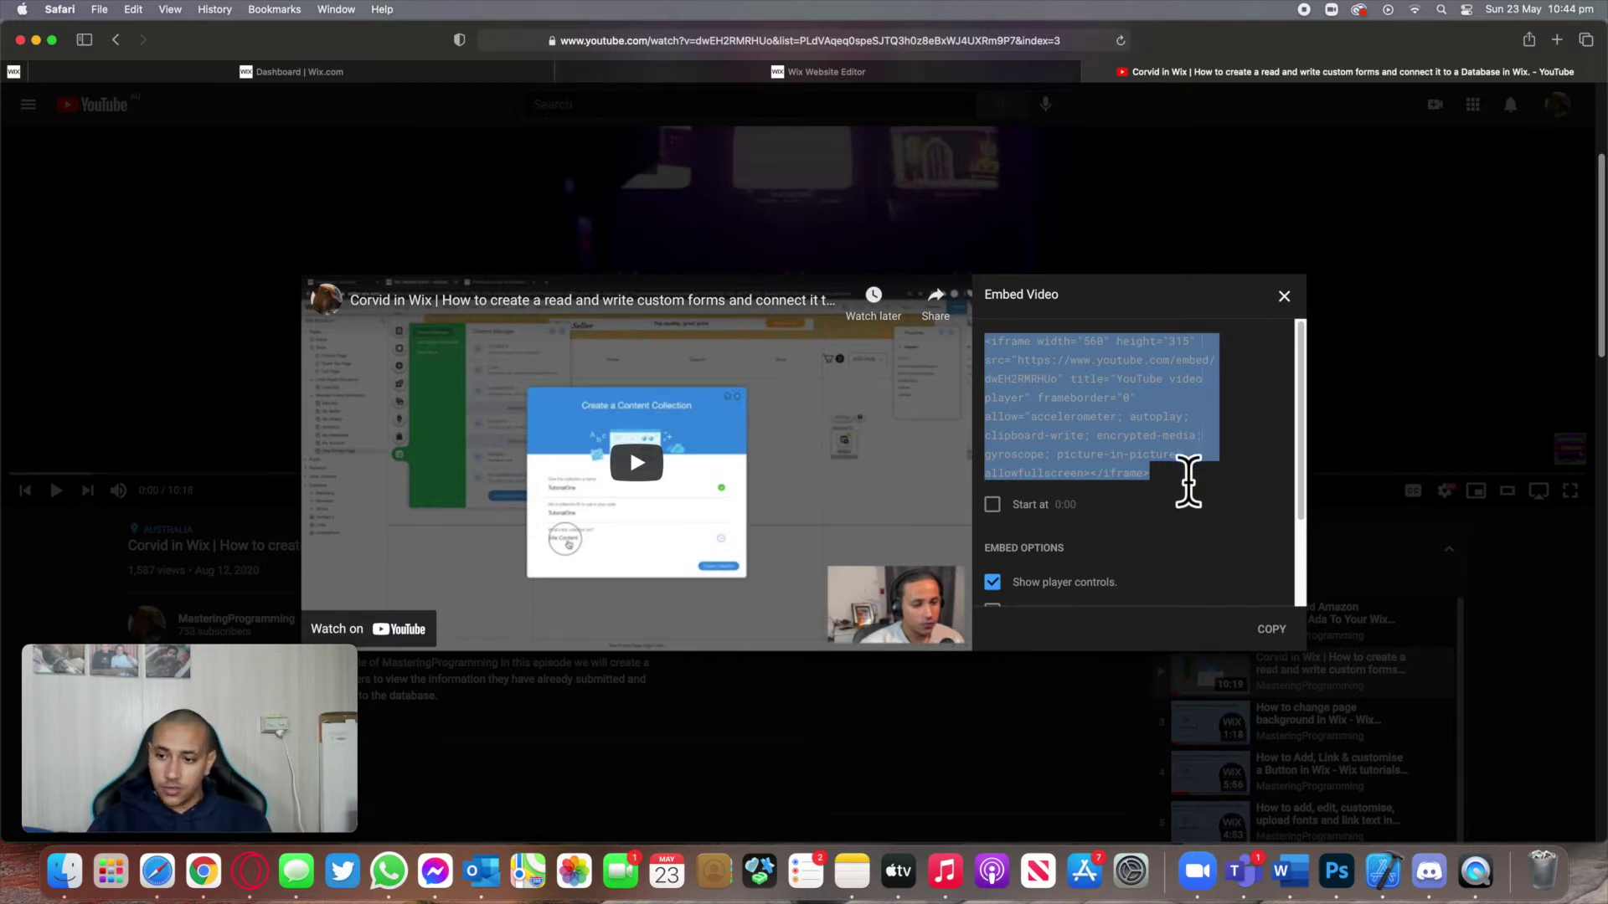
{"action": "left_click_drag", "start_coordinate": [1186, 475], "coordinate": [985, 335]}
{"action": "key", "text": "super+c"}
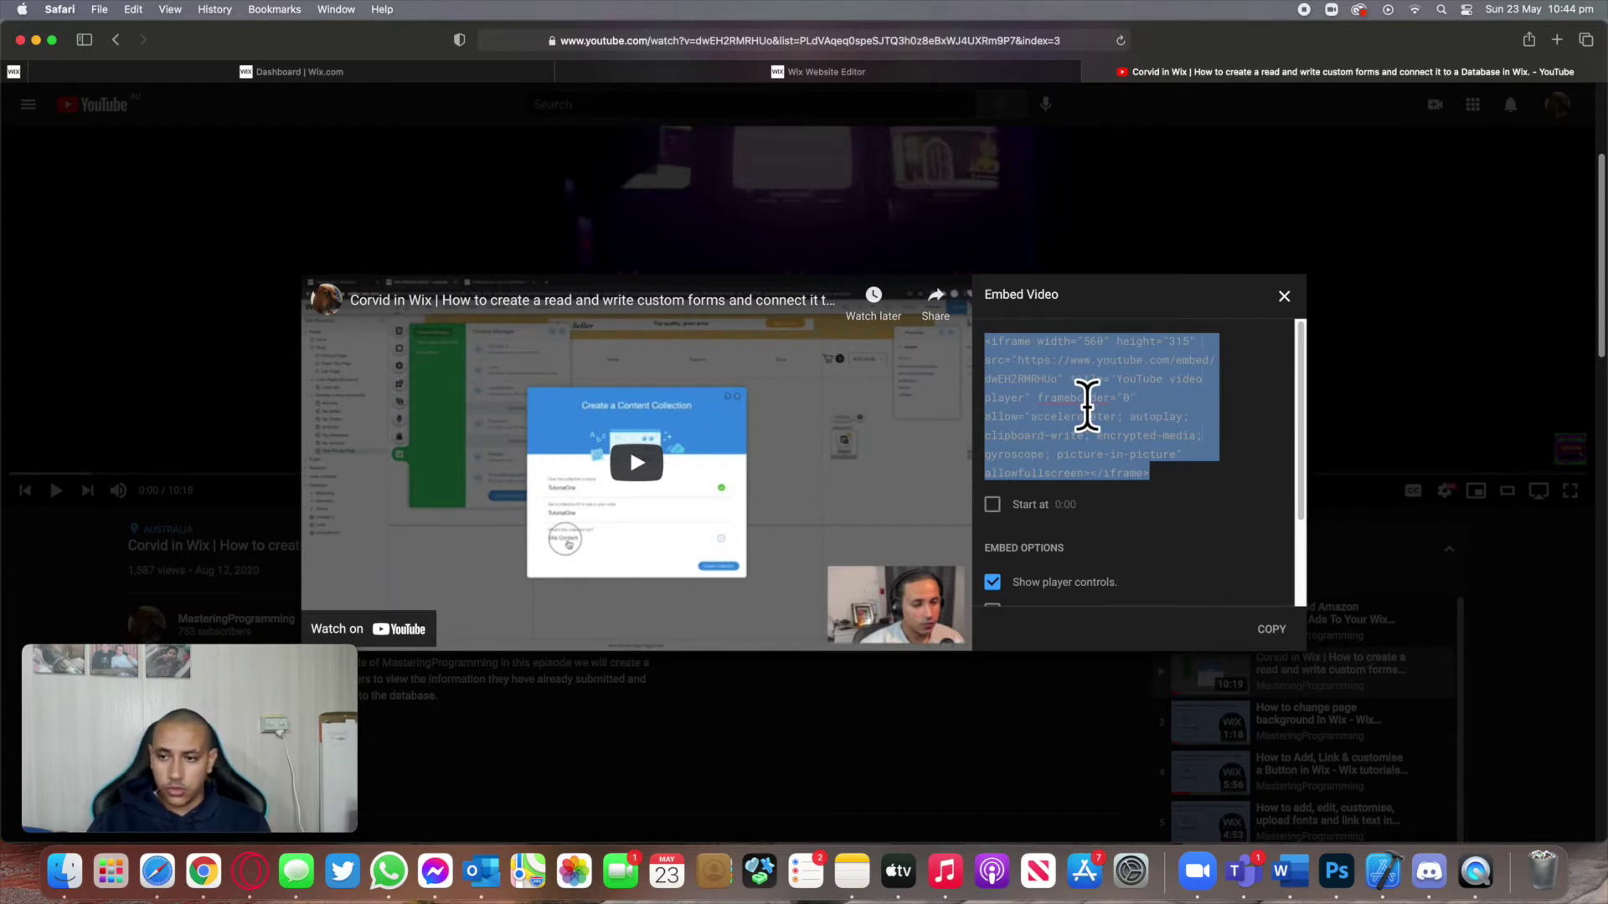
{"action": "left_click", "coordinate": [821, 72]}
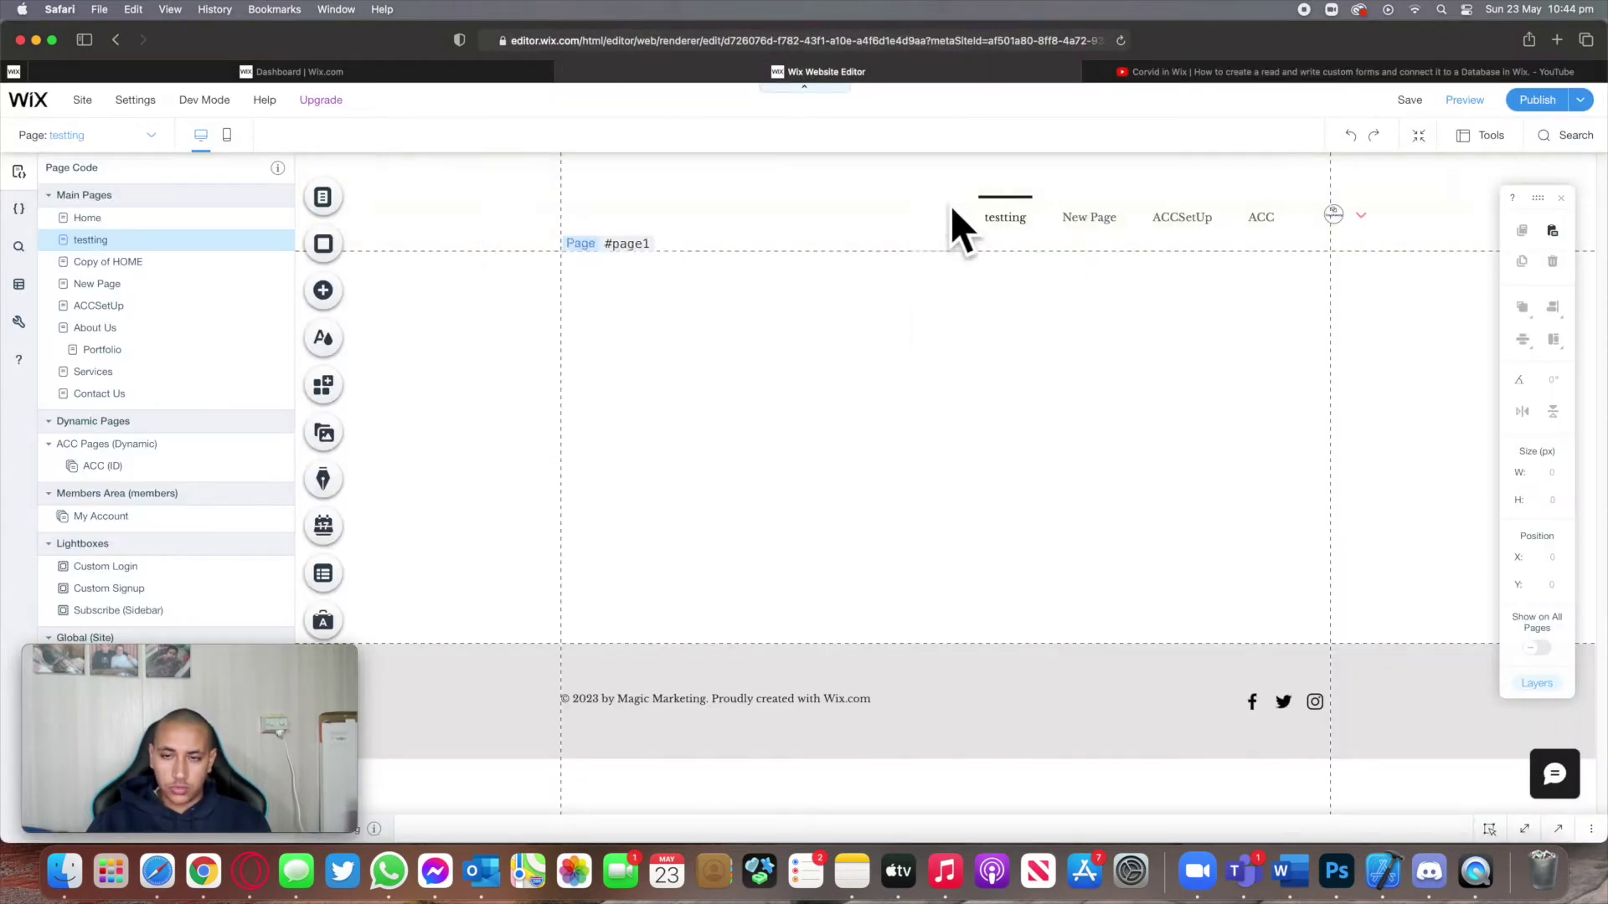
Add an Embed a Widget HTML element containing the pasted YouTube iframe code
{"action": "left_click", "coordinate": [324, 292]}
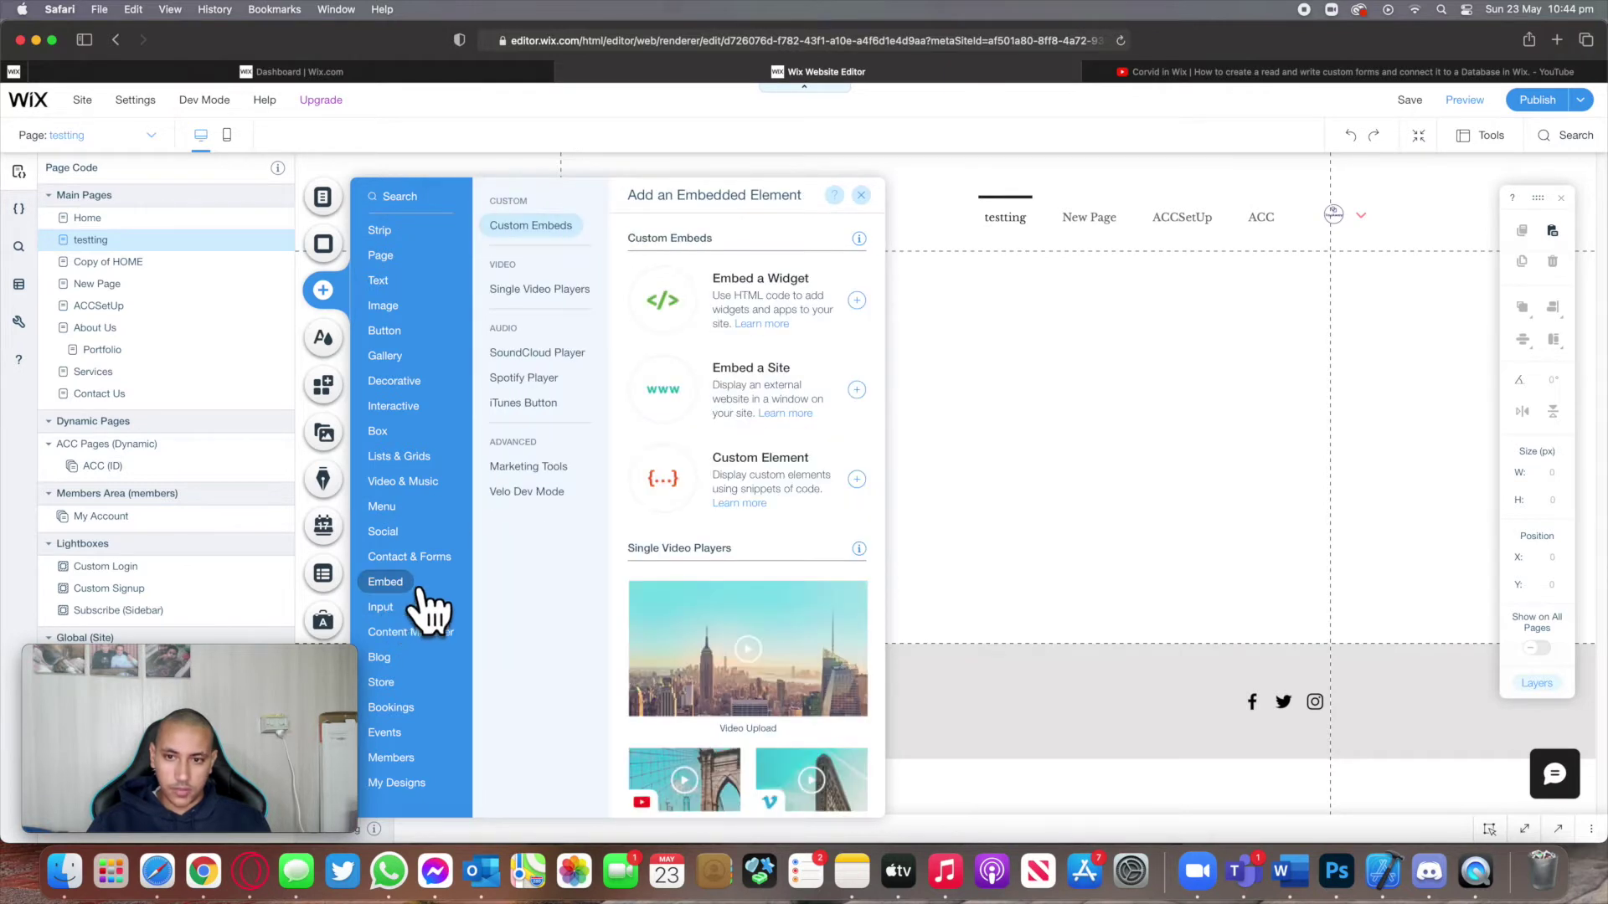
{"action": "left_click", "coordinate": [762, 295]}
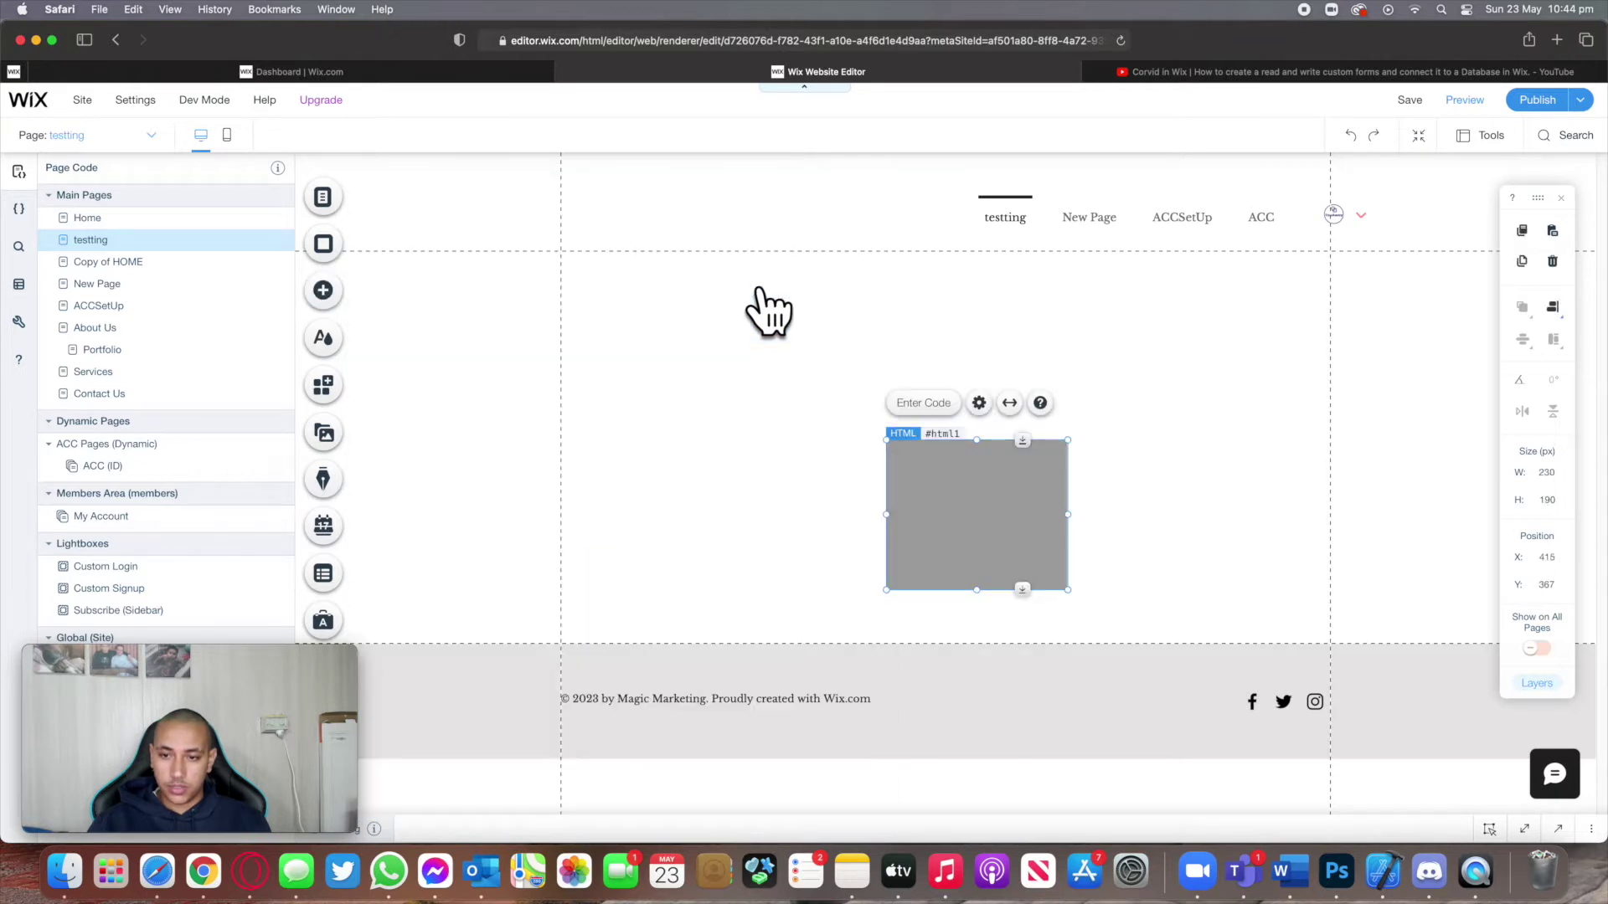
{"action": "left_click", "coordinate": [924, 404]}
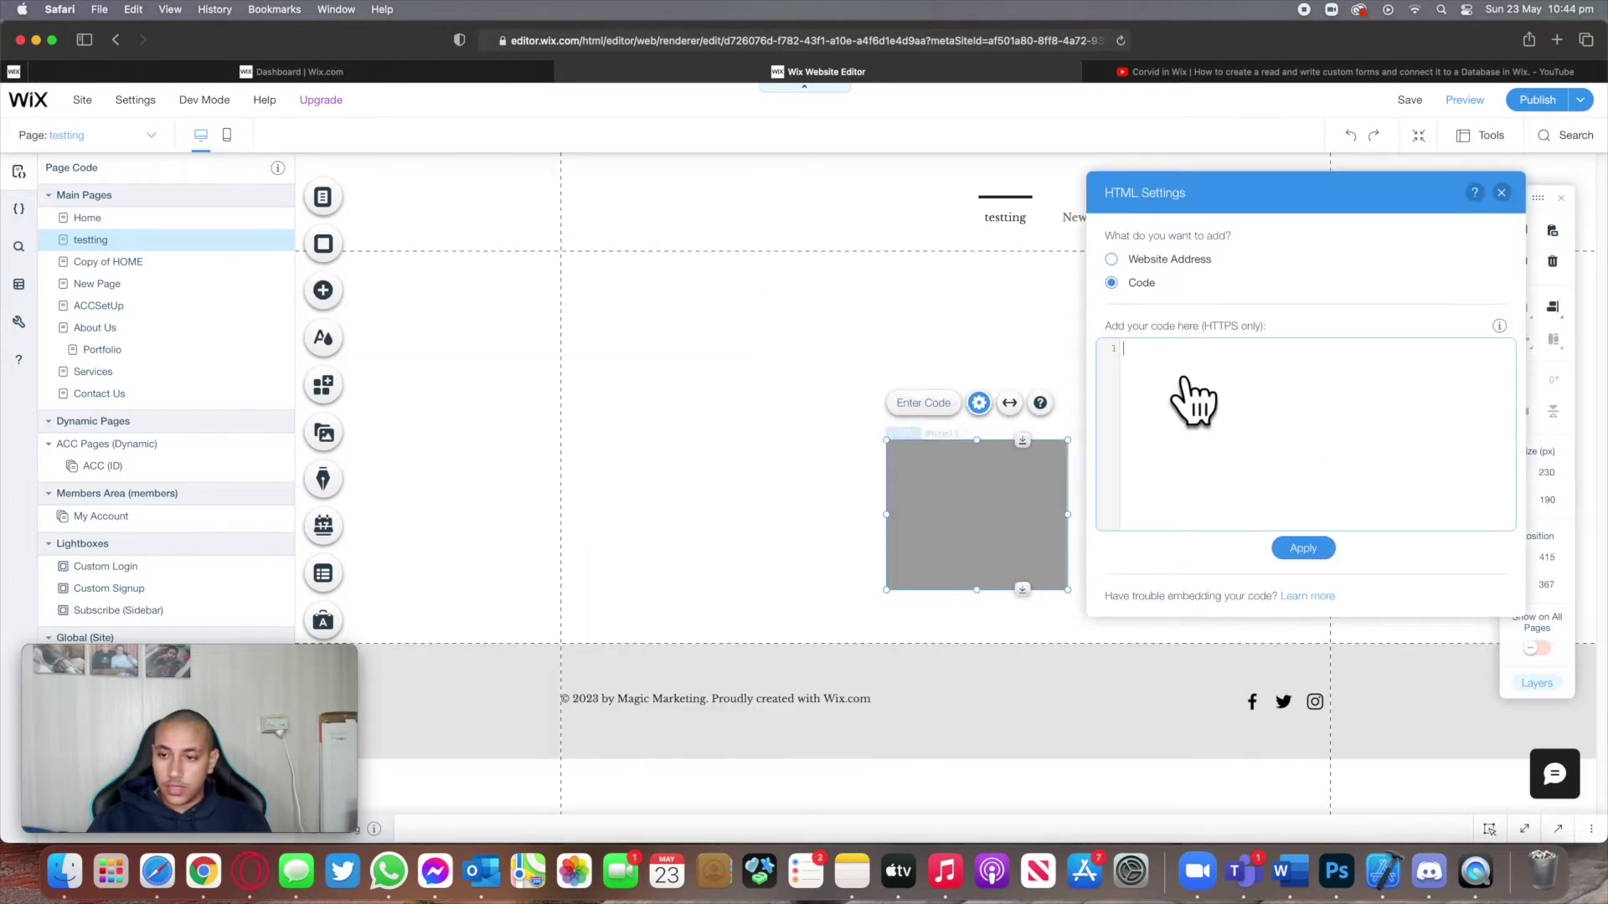
{"action": "key", "text": "super+v"}
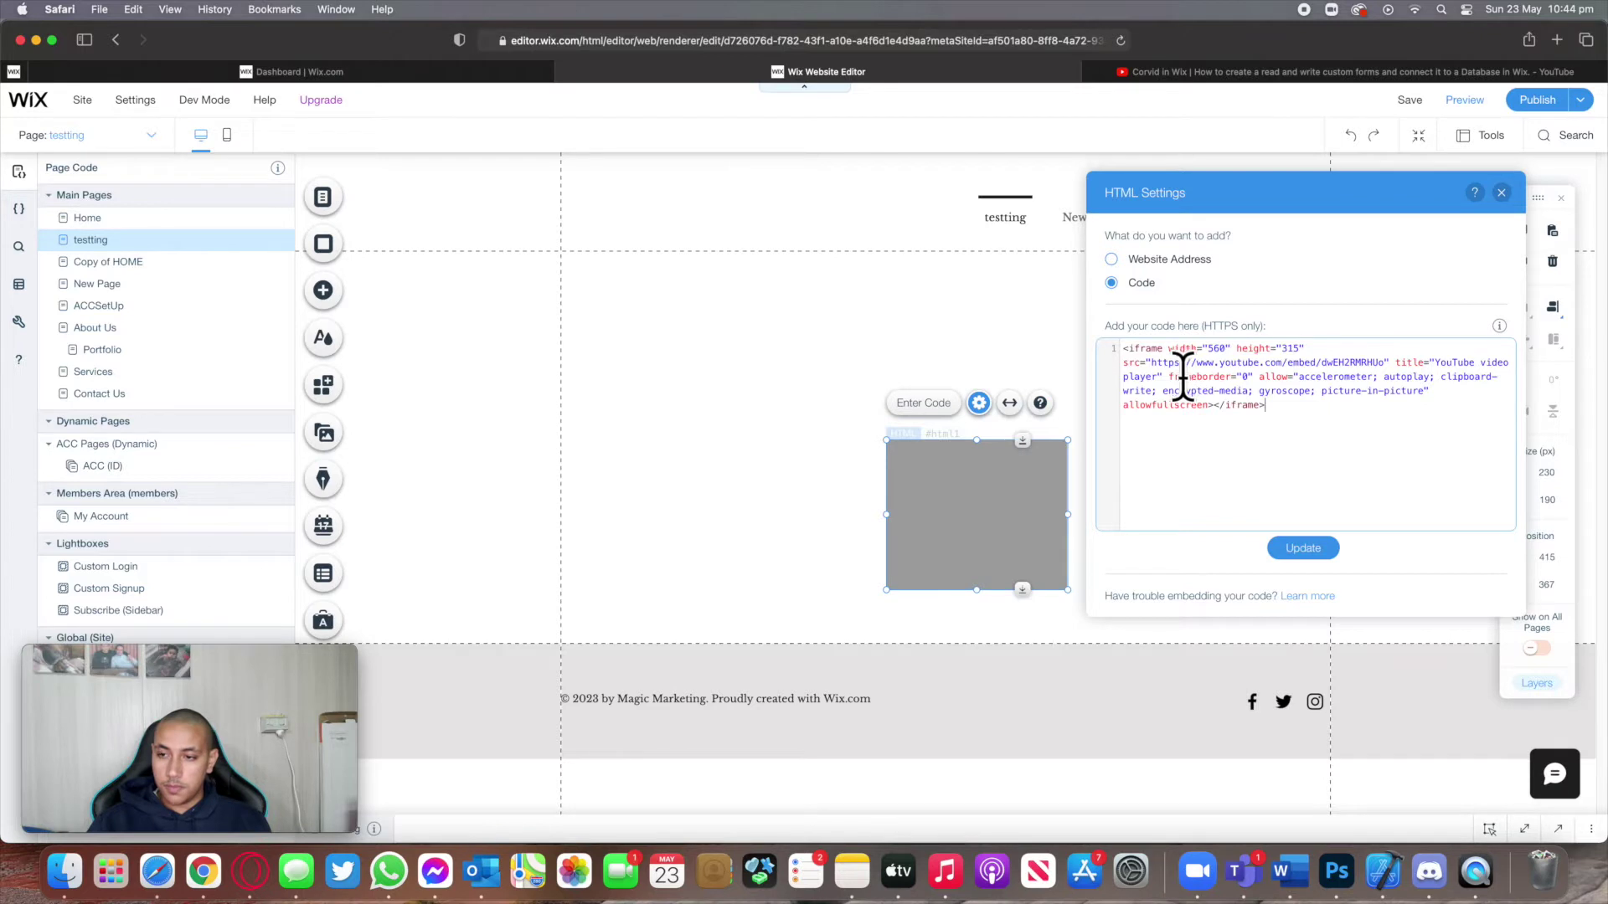
{"action": "left_click", "coordinate": [1303, 551]}
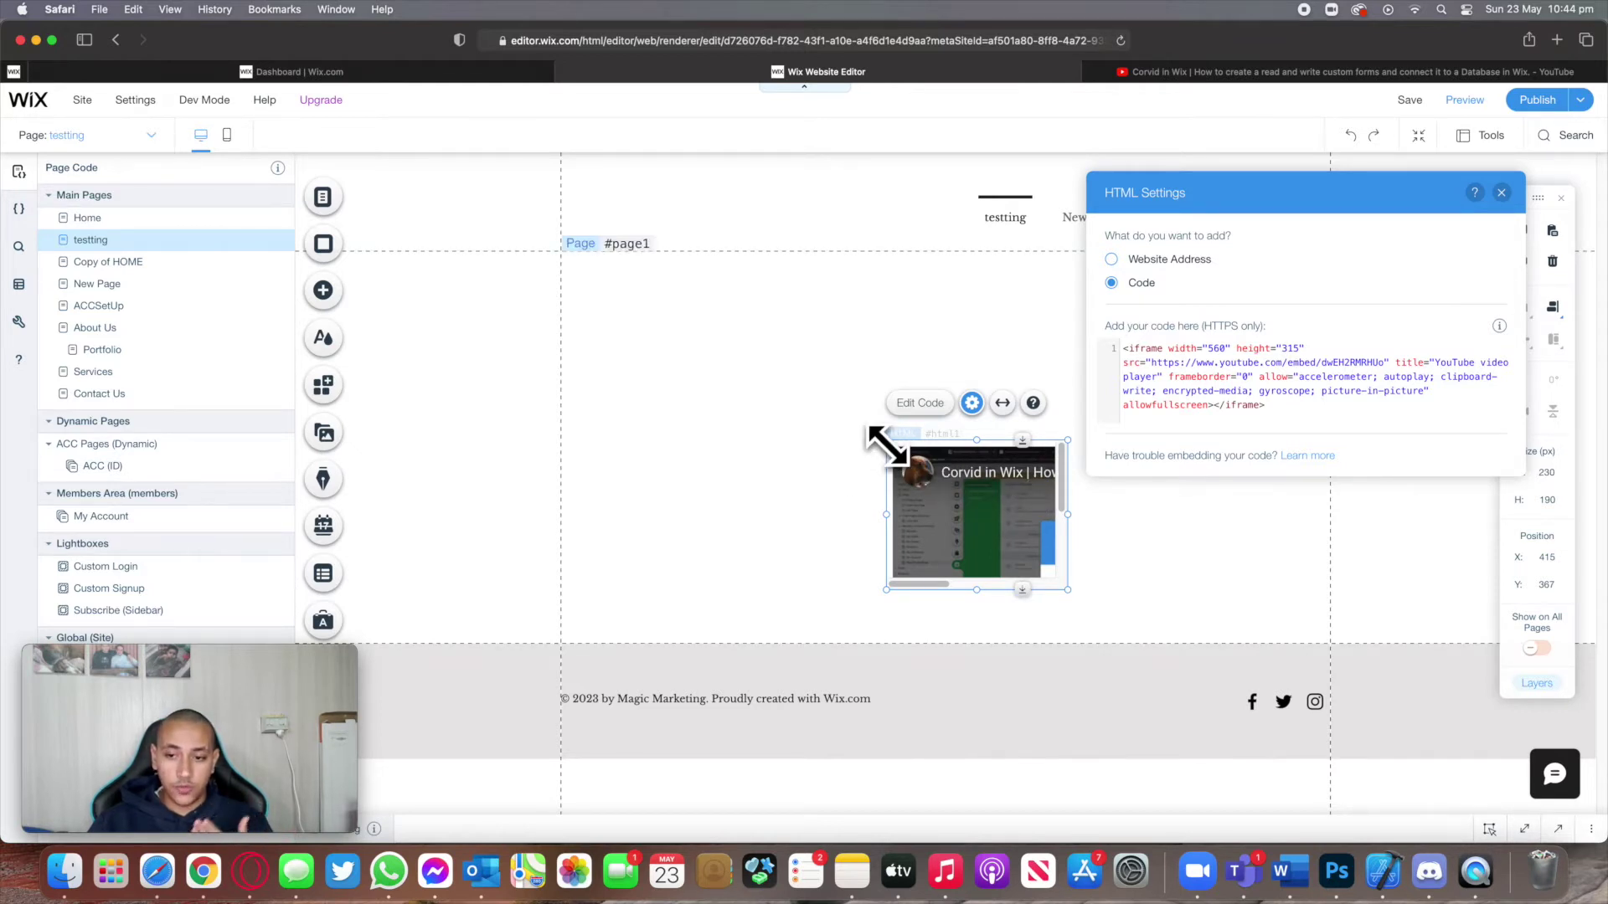
Enlarge the video embed and change its iframe size to 860 by 415
{"action": "left_click_drag", "start_coordinate": [887, 442], "coordinate": [555, 248]}
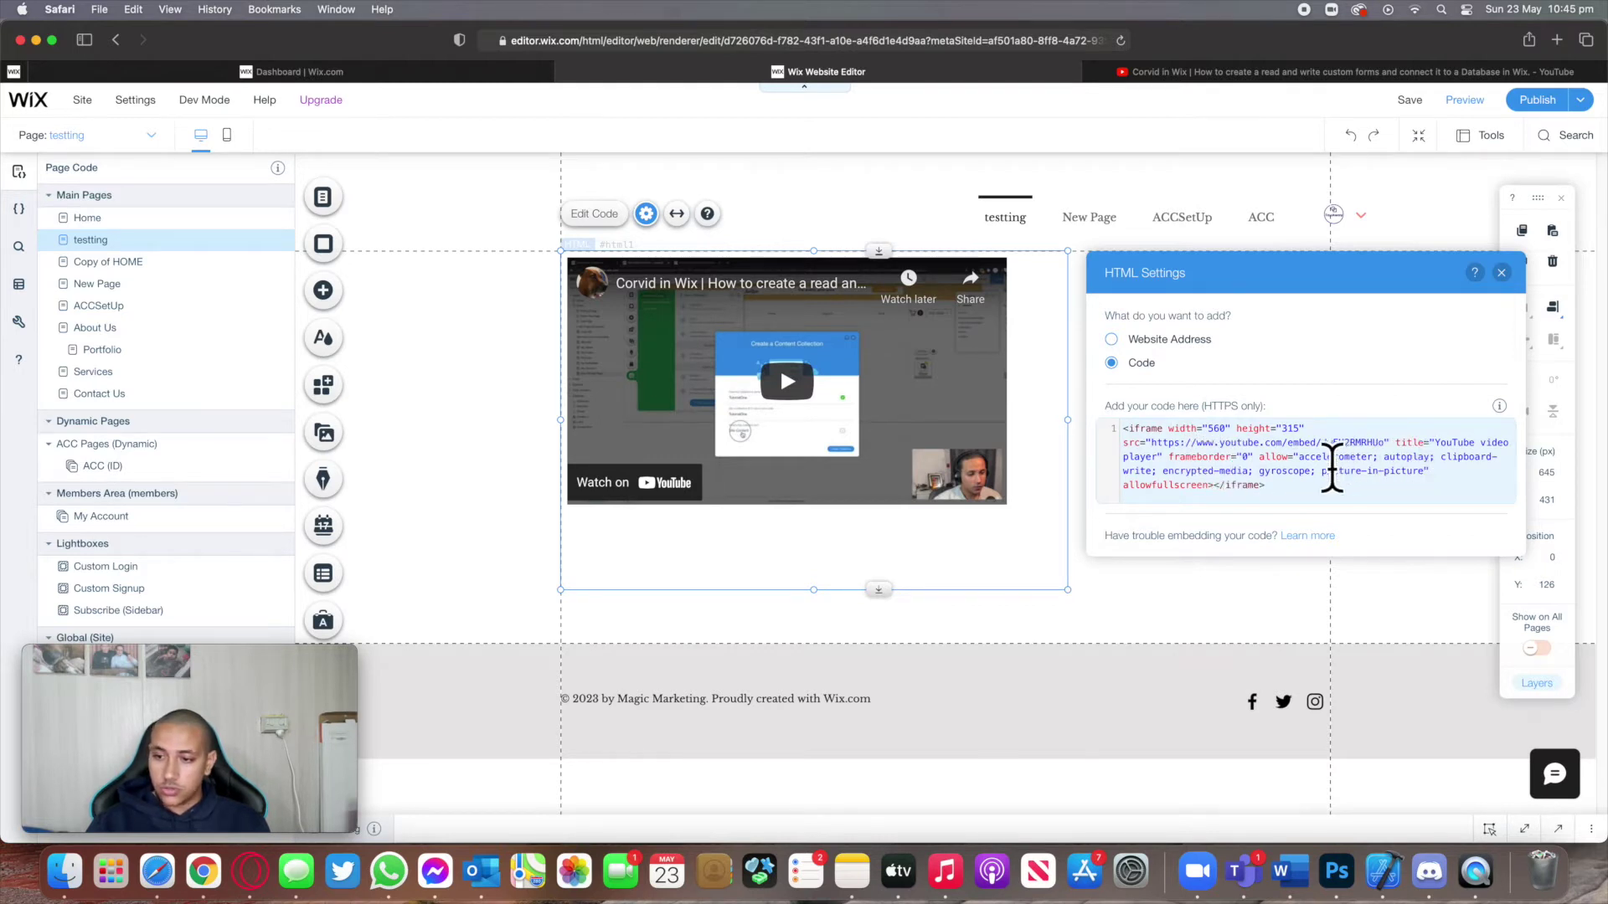
{"action": "left_click", "coordinate": [1215, 425]}
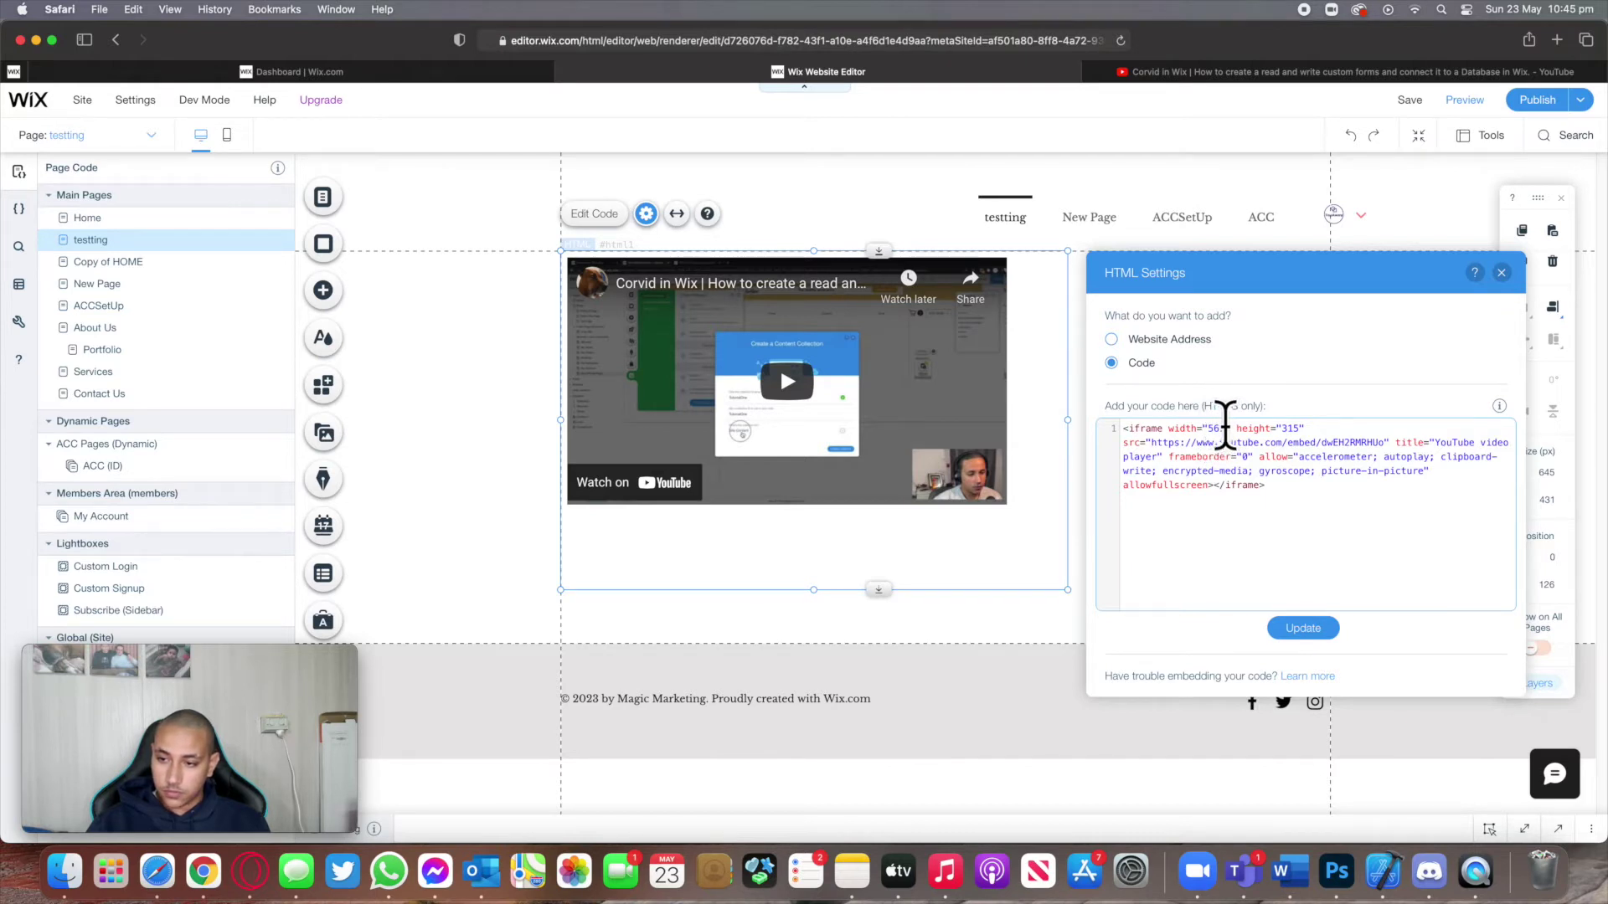
{"action": "left_click_drag", "start_coordinate": [1226, 427], "coordinate": [1186, 425]}
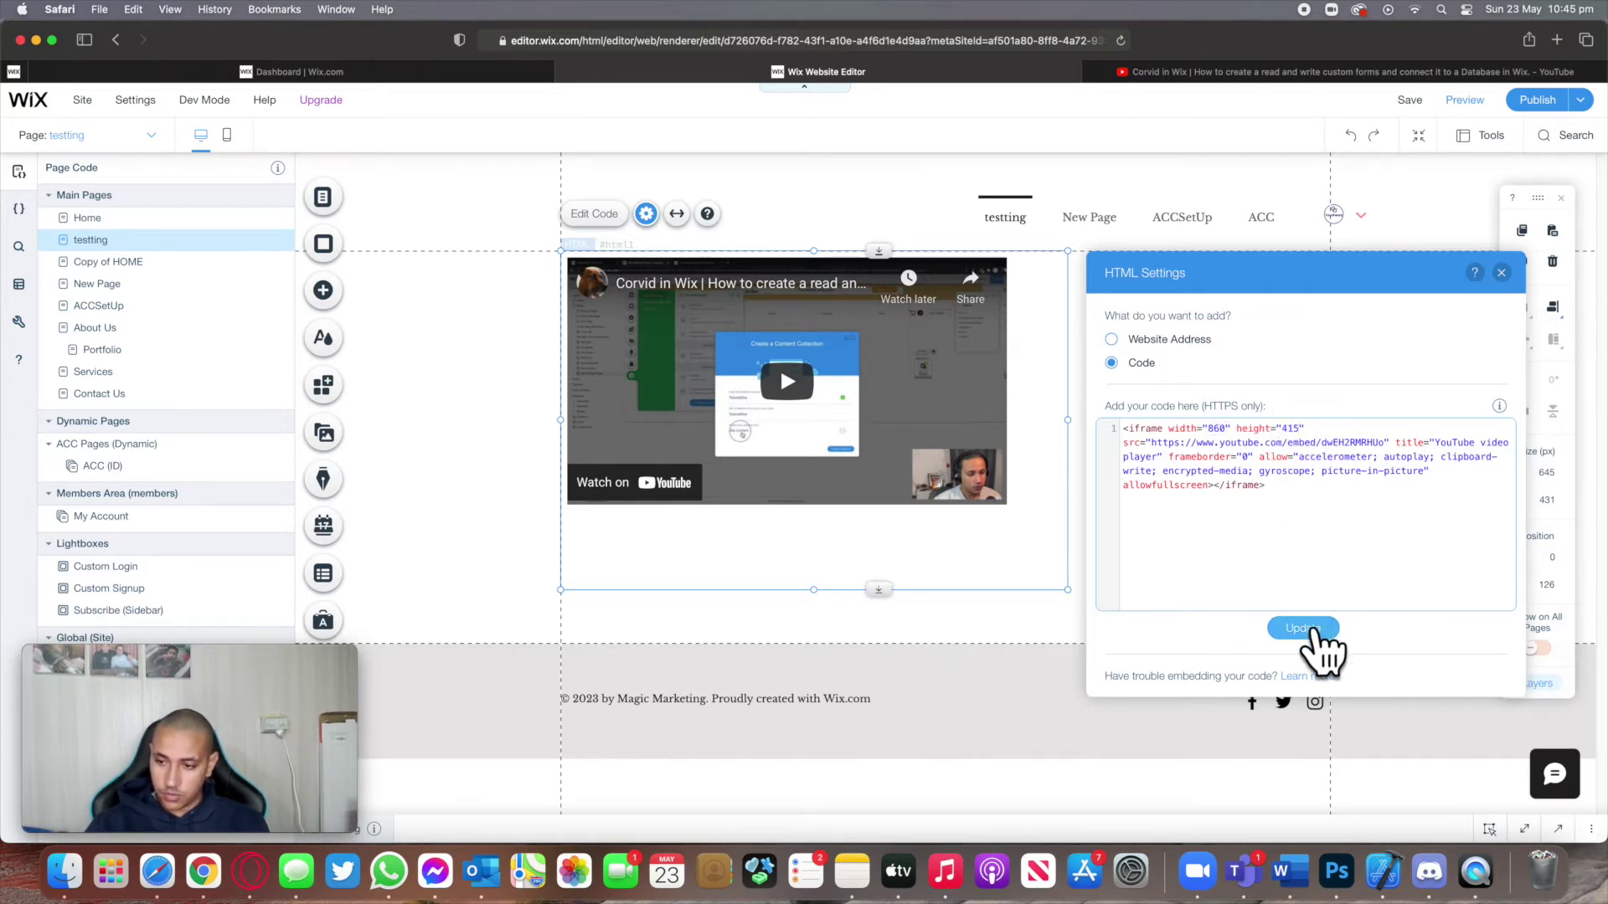
{"action": "left_click", "coordinate": [1307, 631]}
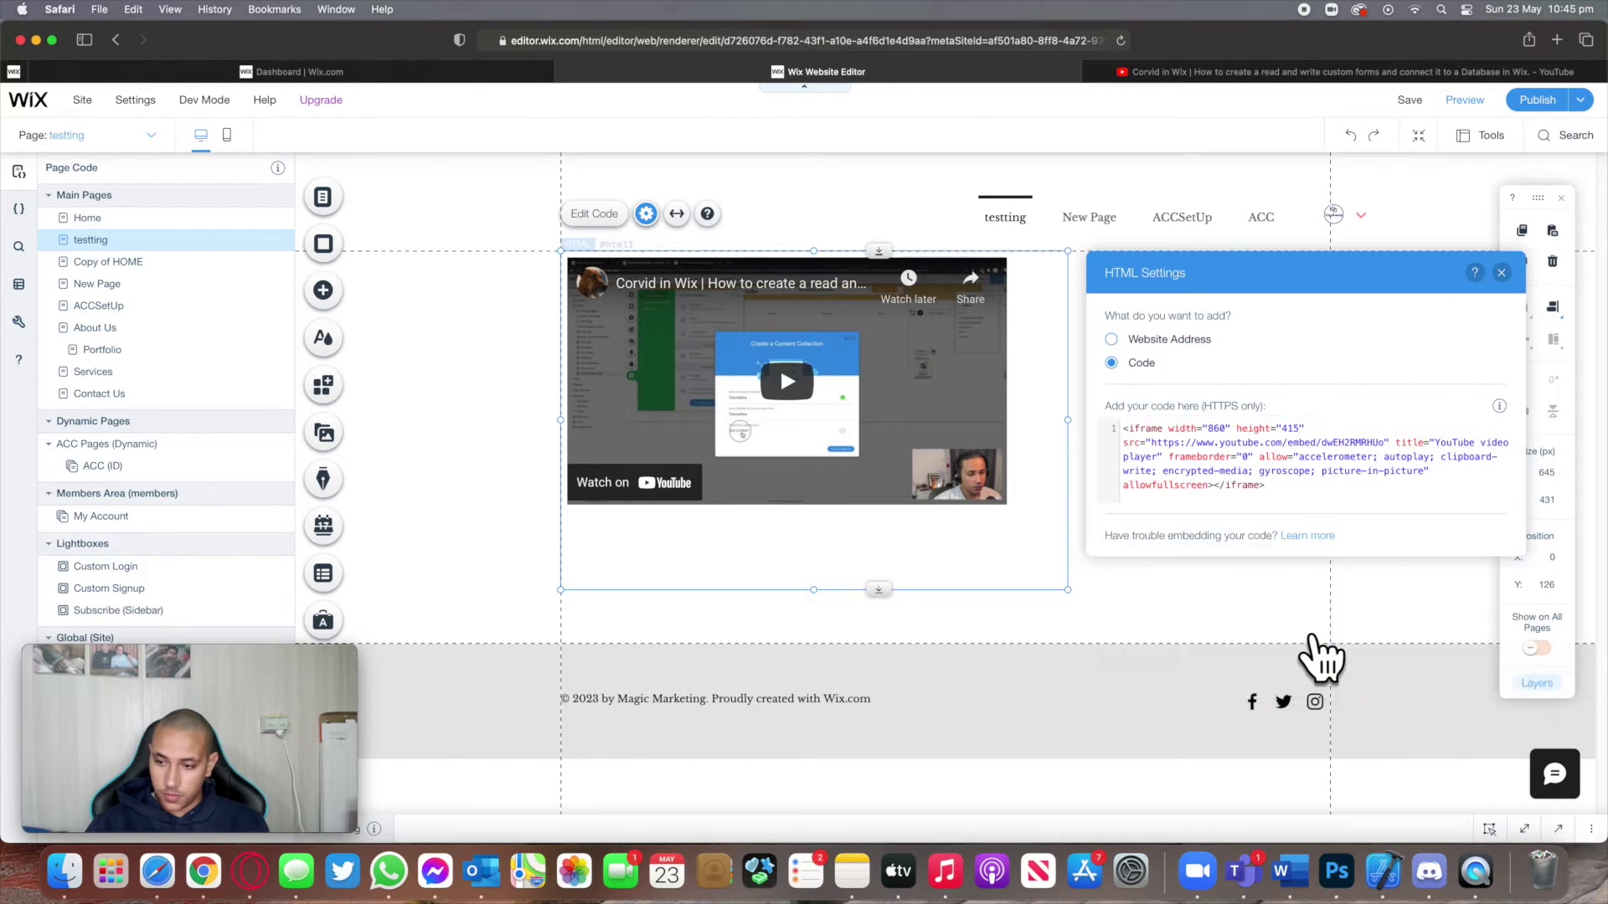
{"action": "left_click", "coordinate": [1062, 636]}
Stretch the video embed wider and taller, and select its iframe code from the URL onward
{"action": "left_click", "coordinate": [1005, 536]}
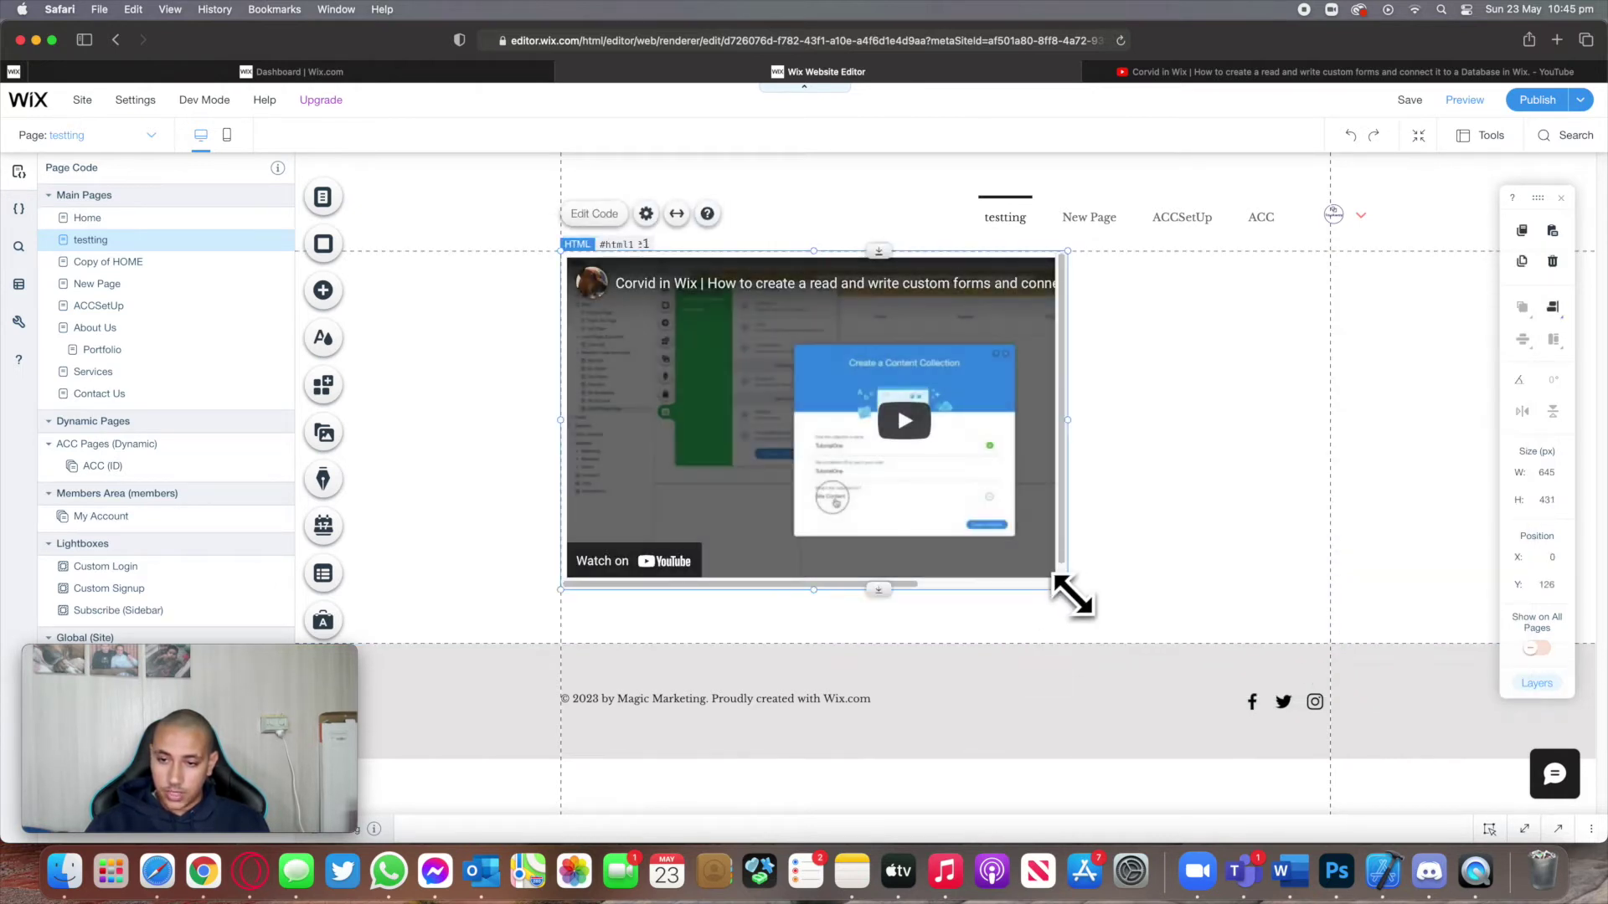
{"action": "left_click_drag", "start_coordinate": [1069, 593], "coordinate": [1260, 595]}
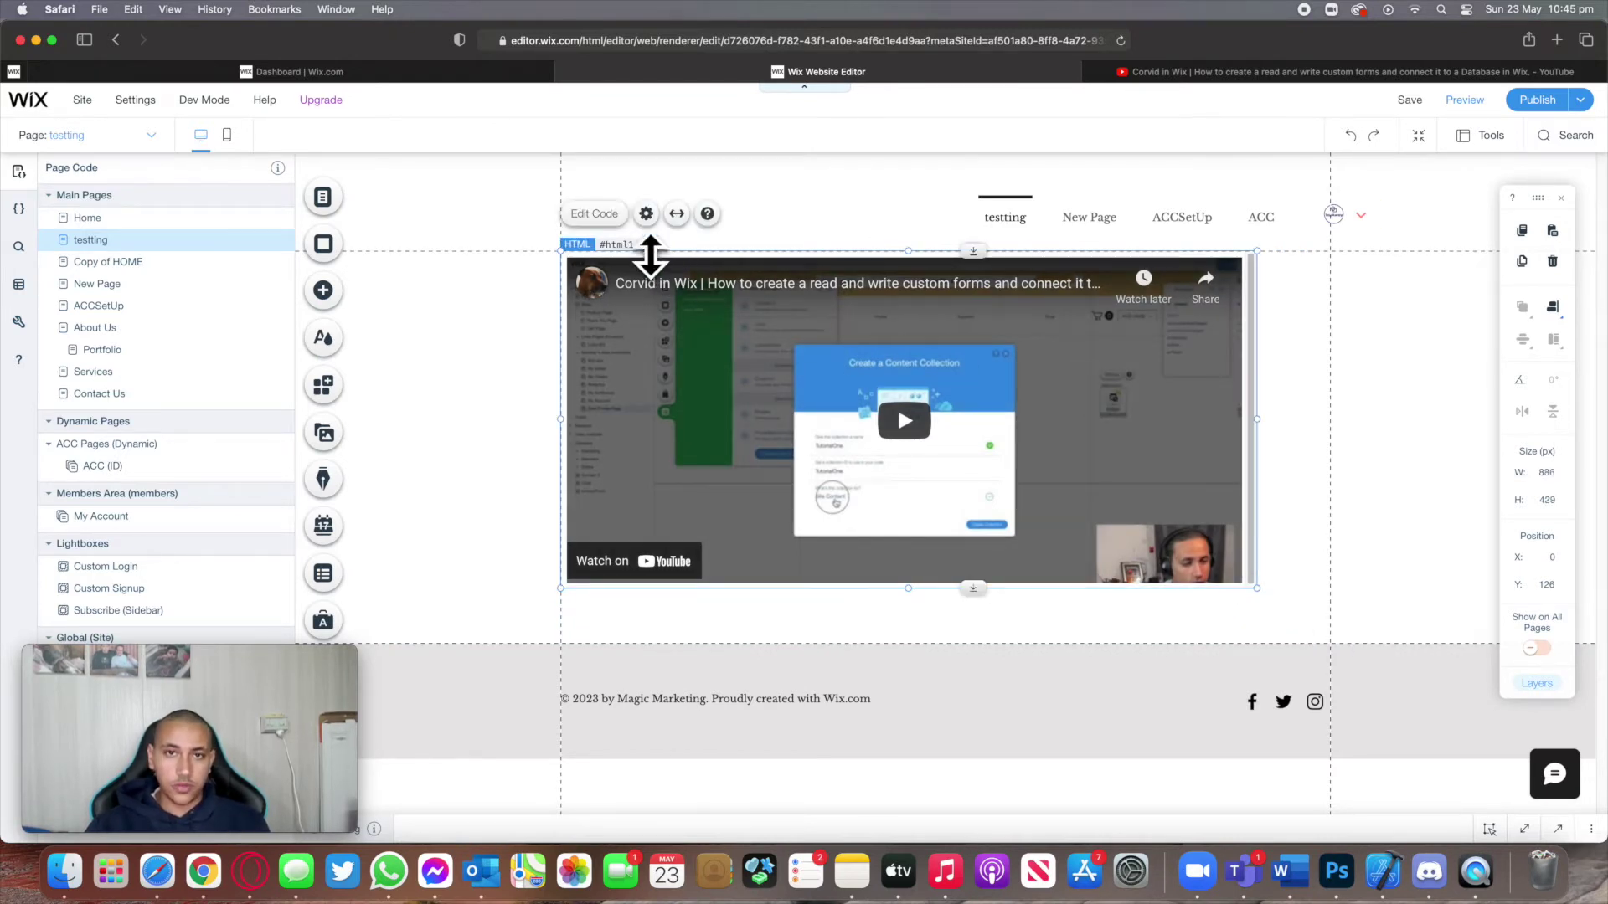
{"action": "left_click", "coordinate": [602, 214]}
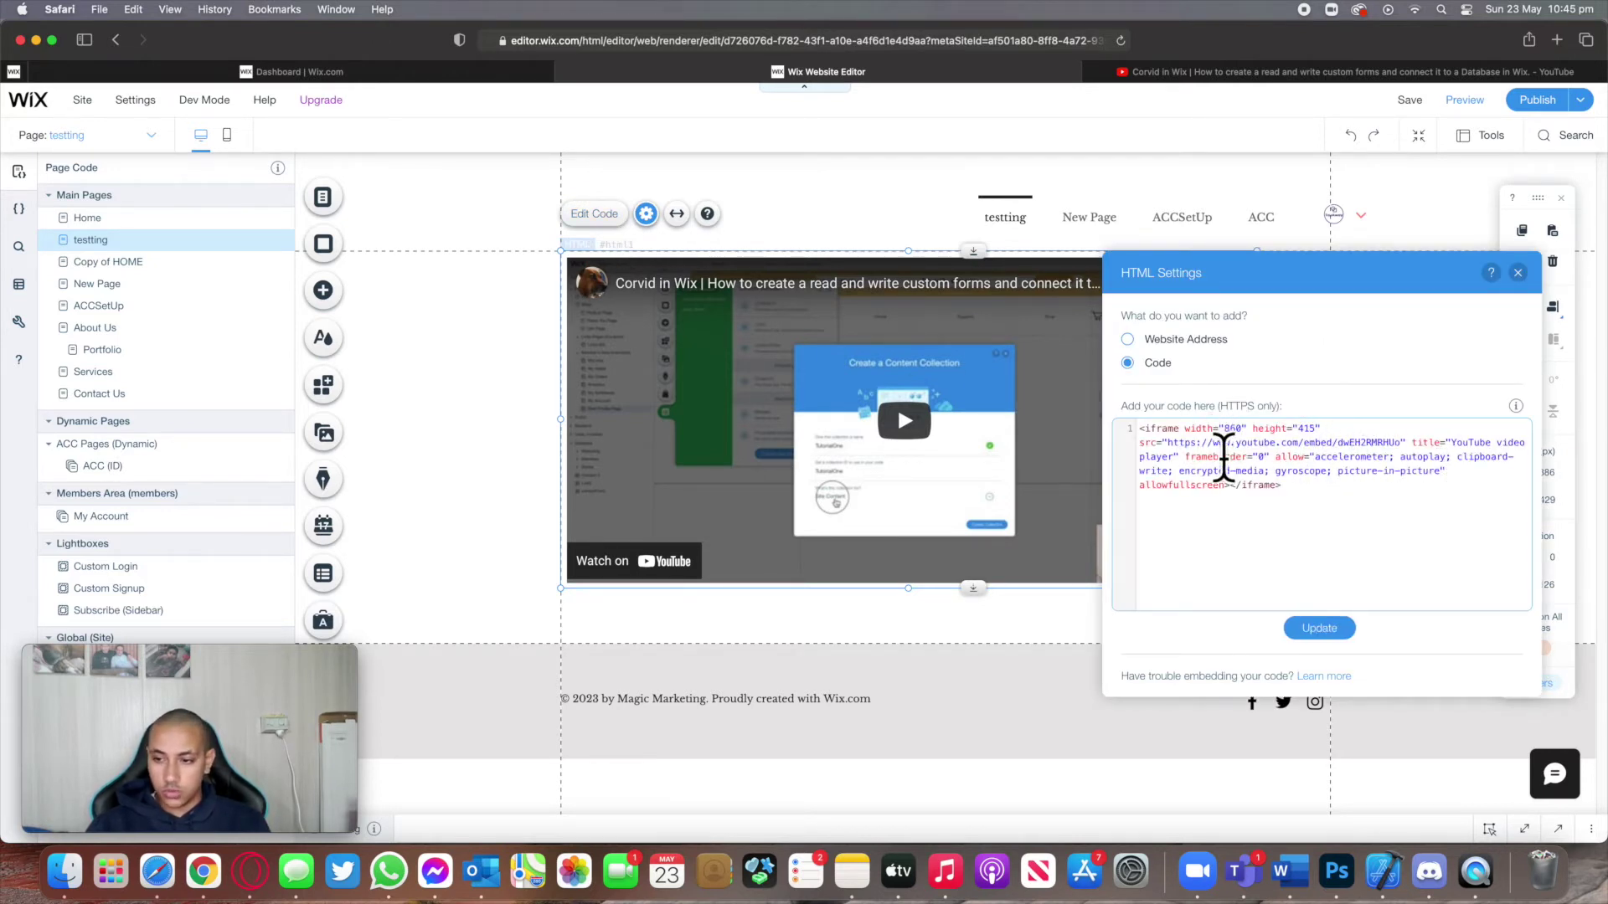
{"action": "left_click_drag", "start_coordinate": [1224, 443], "coordinate": [1327, 490]}
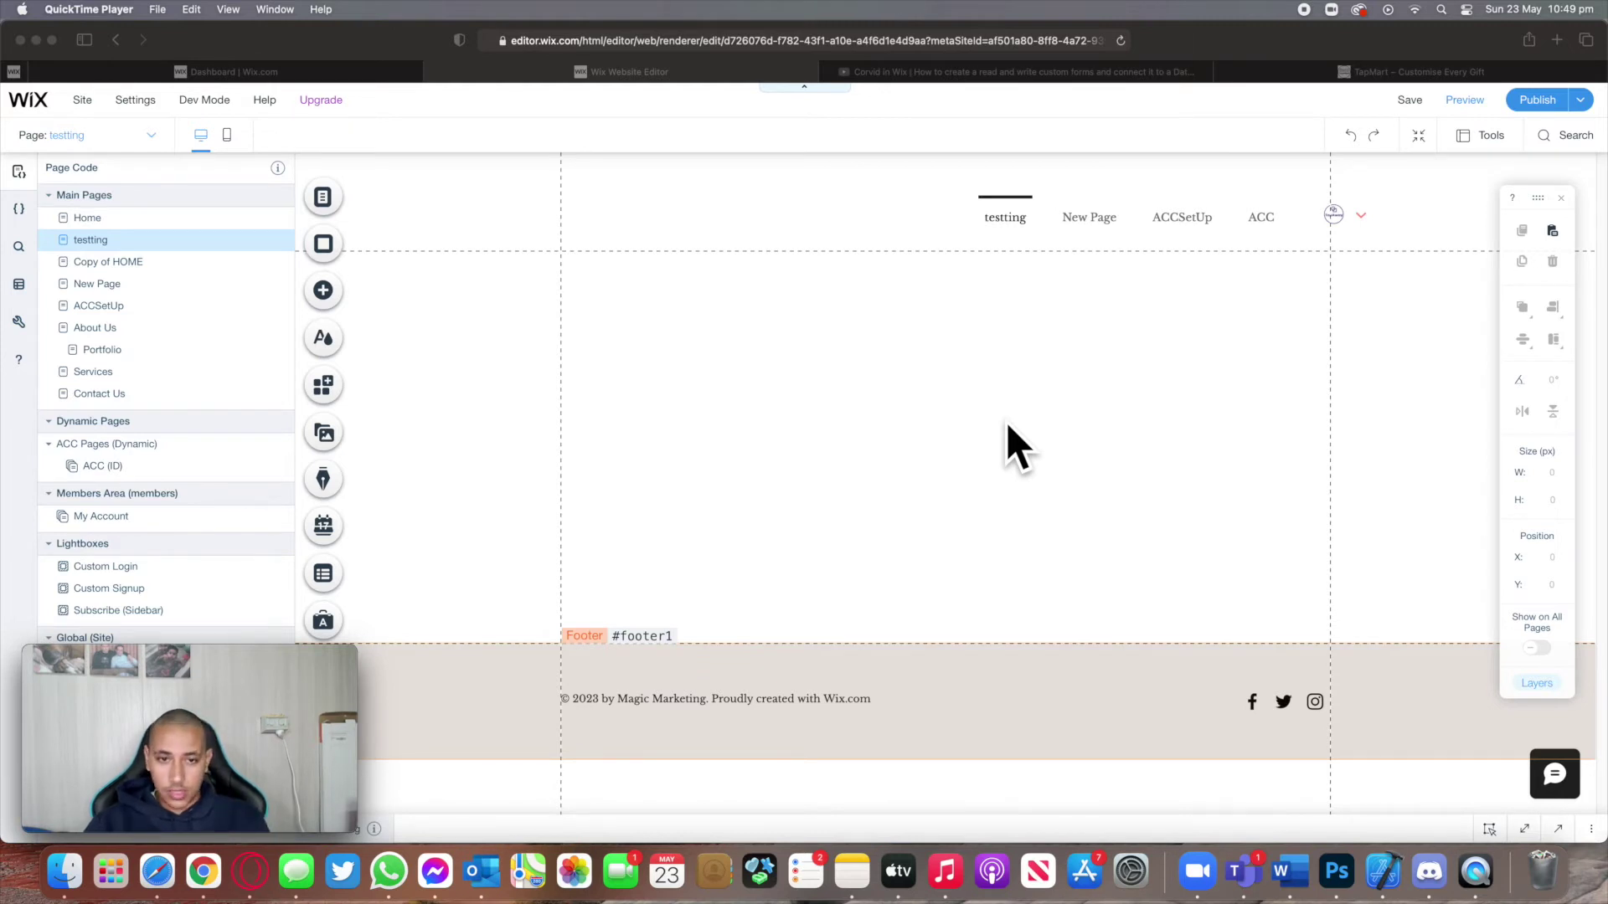
On the TapMart tab, pause the product video and select the site's web address
{"action": "left_click", "coordinate": [1350, 73]}
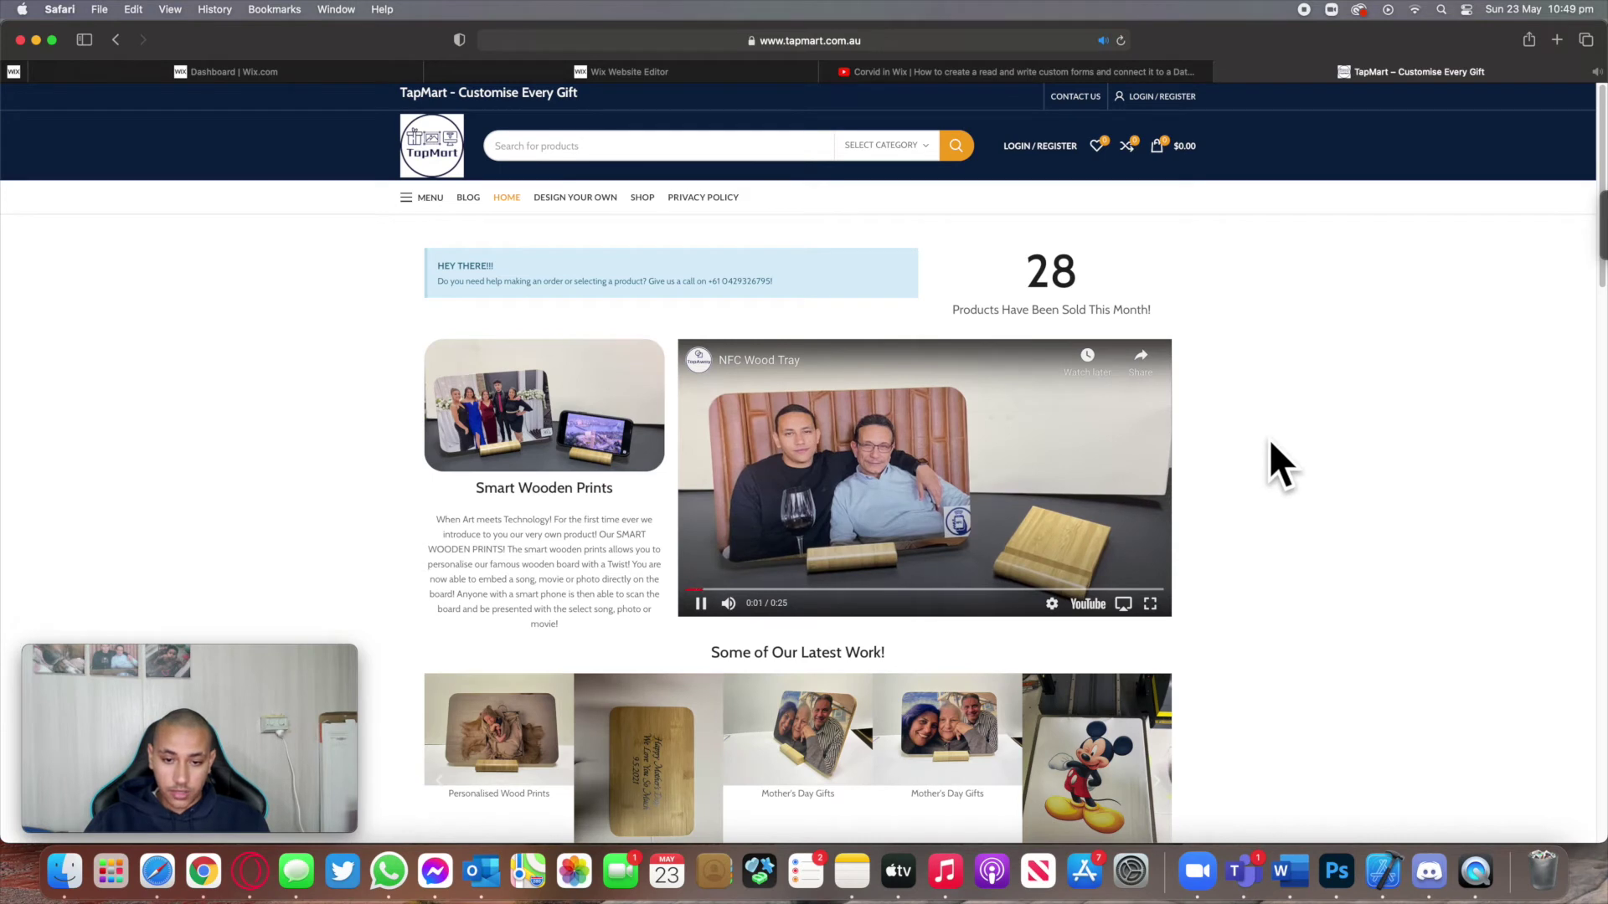
{"action": "left_click", "coordinate": [701, 603]}
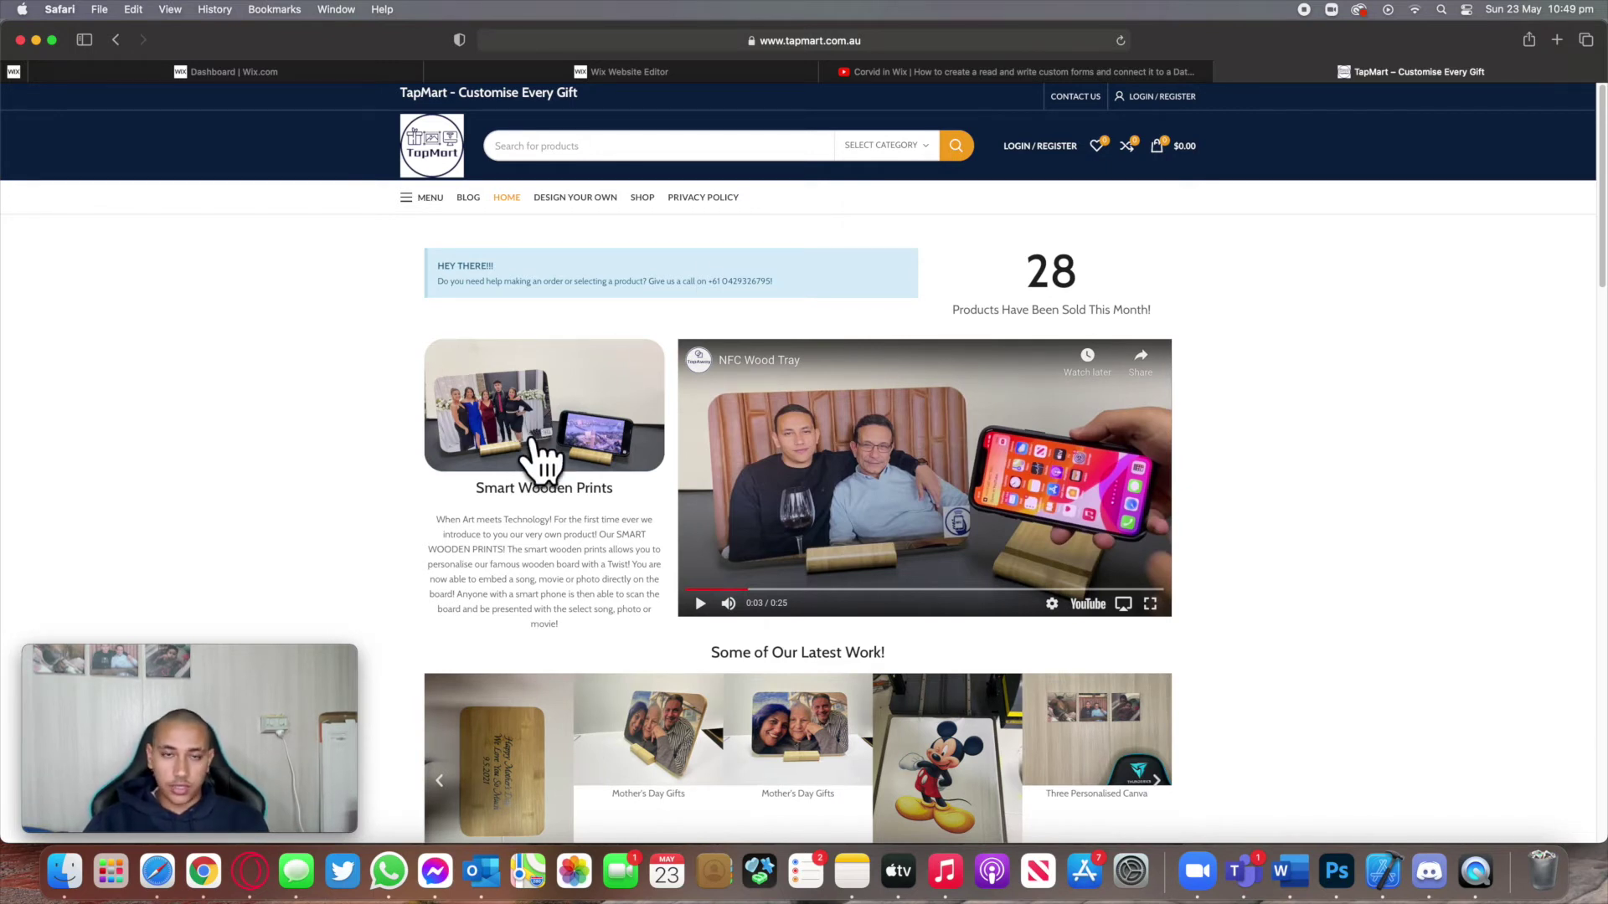
{"action": "left_click", "coordinate": [913, 43]}
{"action": "key", "text": "super+c"}
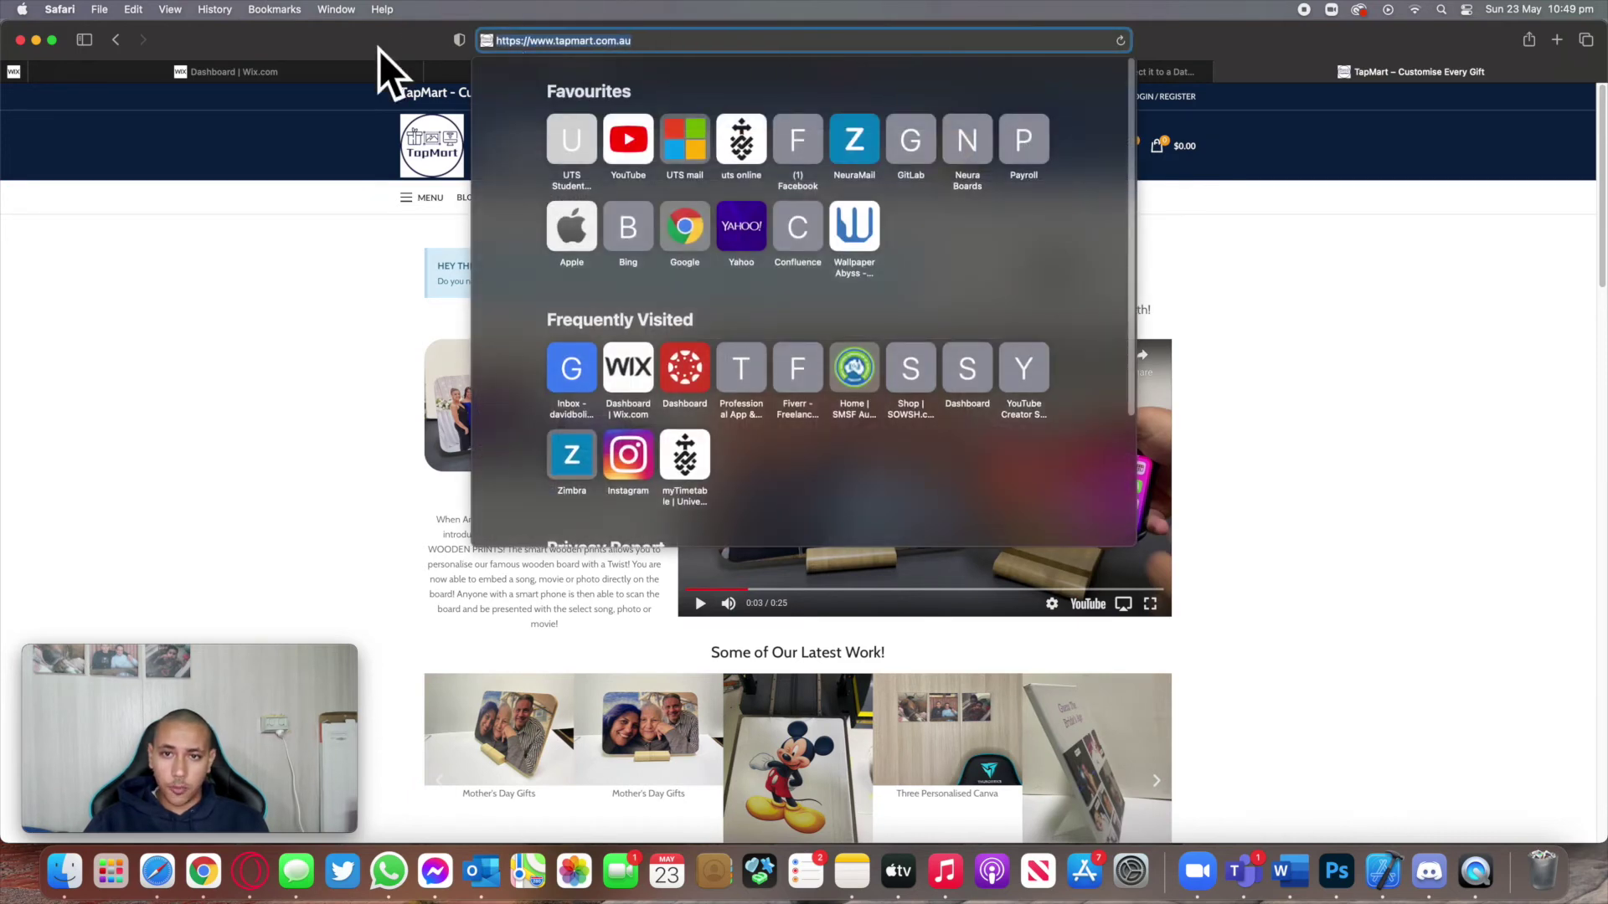
{"action": "left_click", "coordinate": [1429, 395]}
{"action": "left_click", "coordinate": [582, 72]}
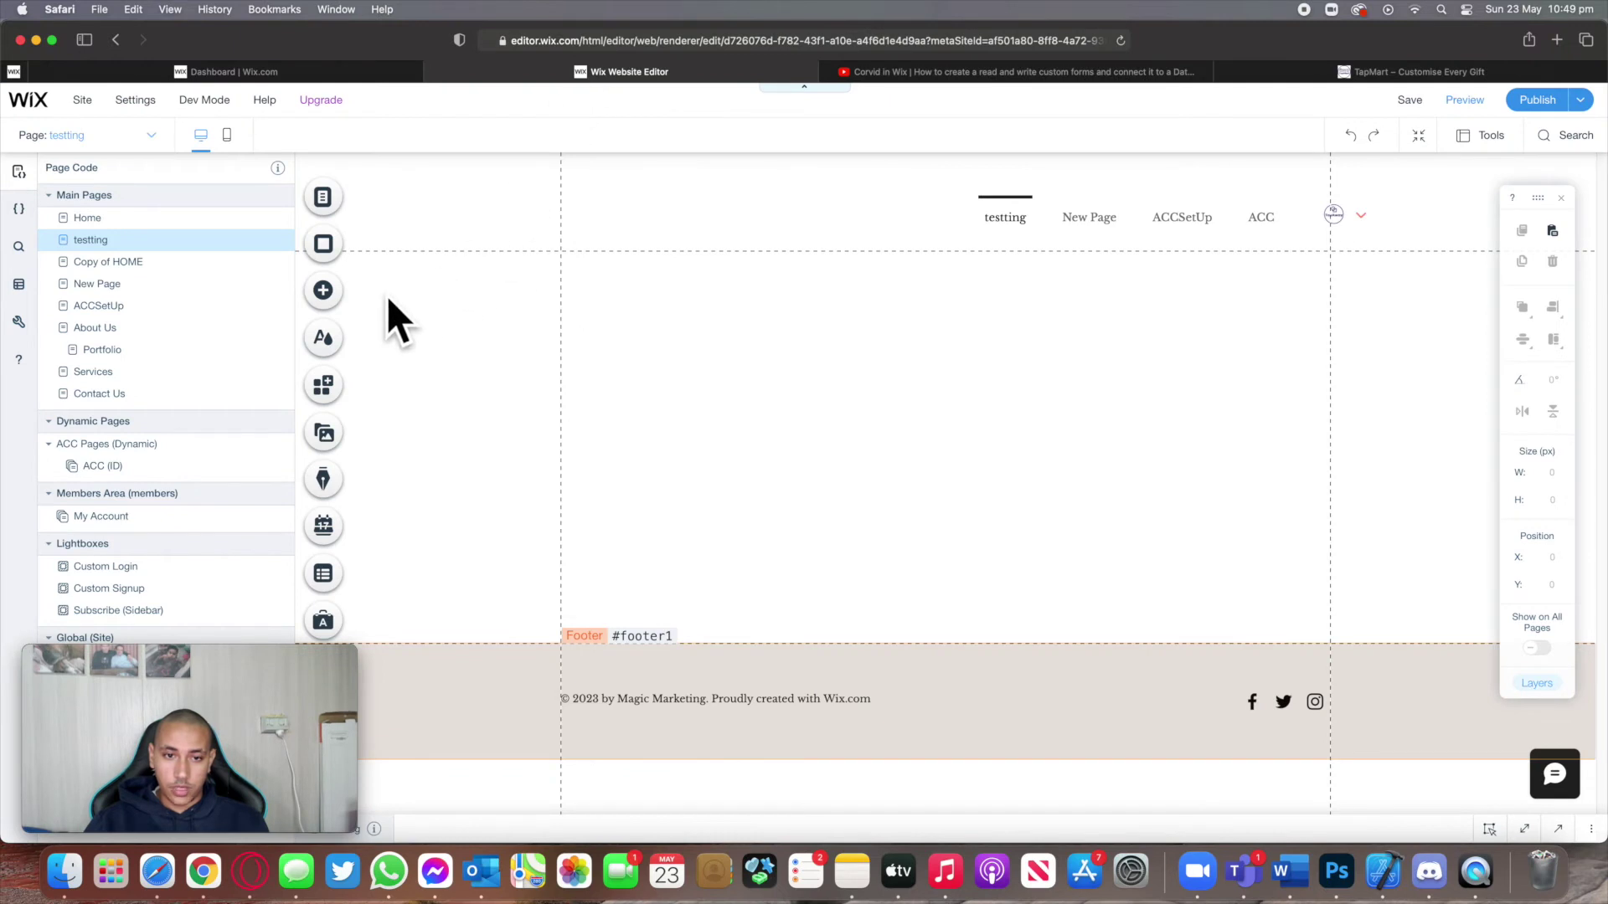
Add an Embed a Site element pointing to the pasted TapMart website address
{"action": "left_click", "coordinate": [323, 291]}
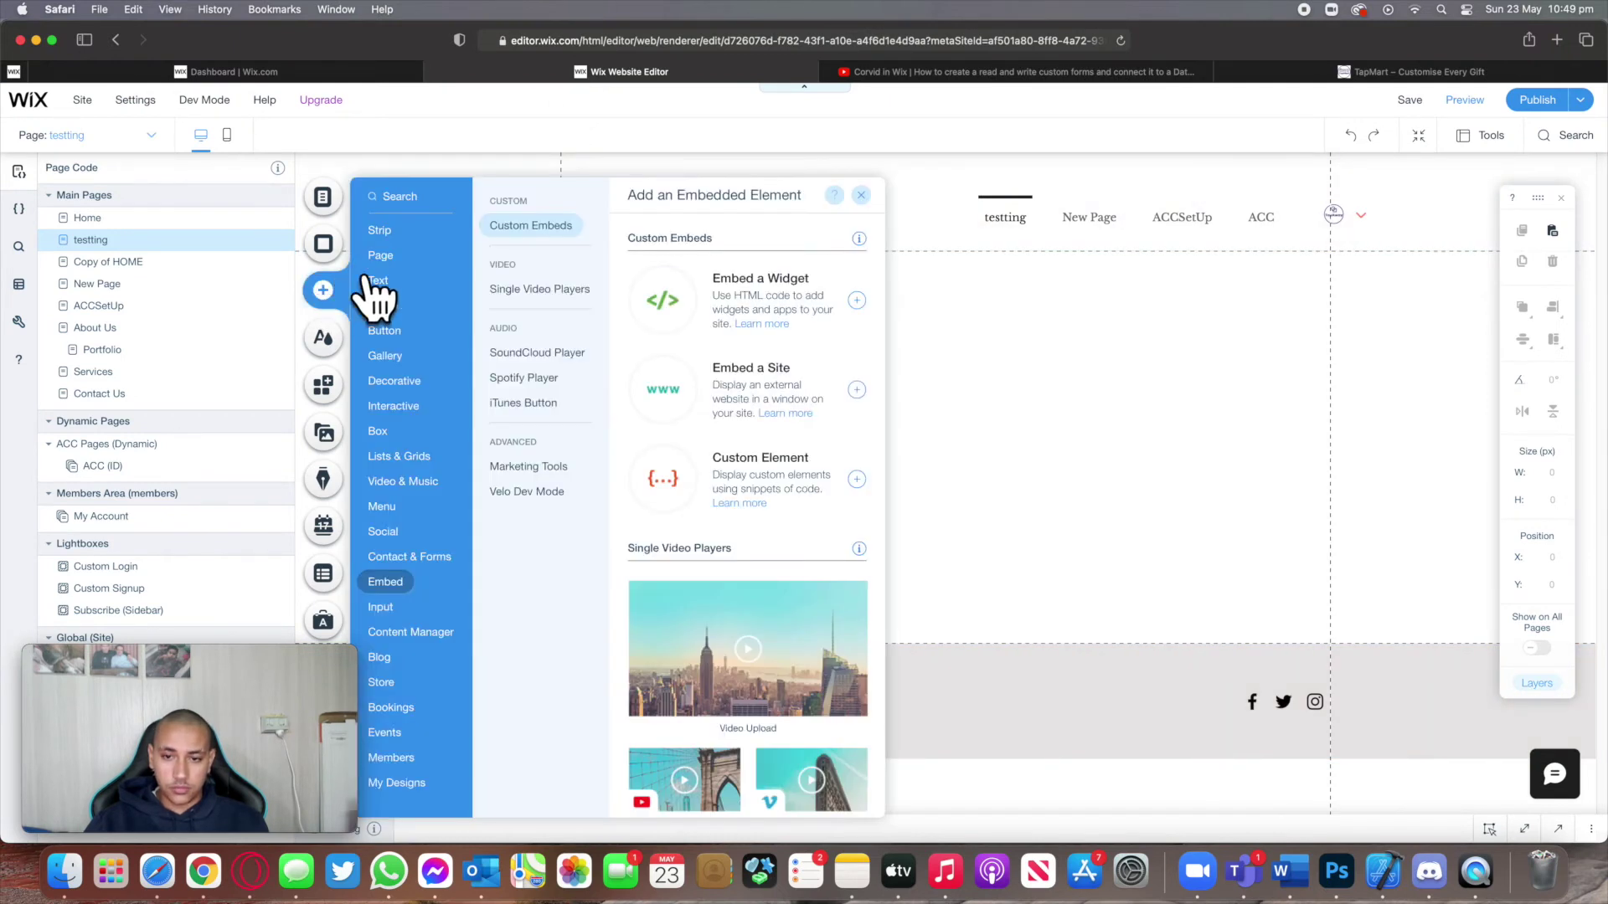
{"action": "left_click", "coordinate": [784, 385]}
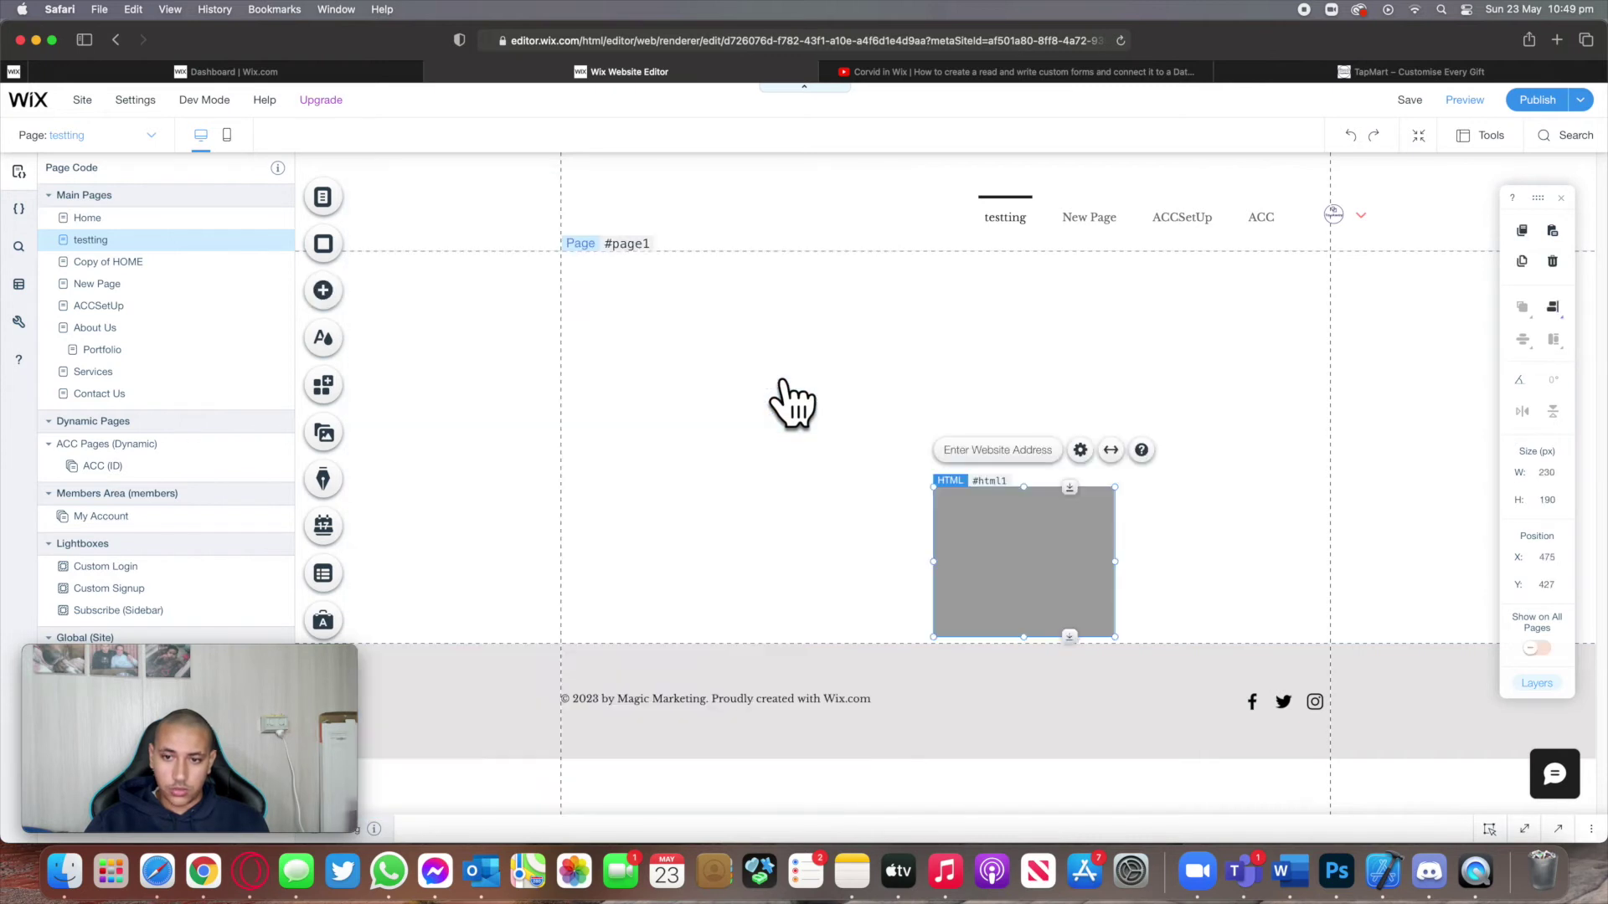
{"action": "left_click", "coordinate": [992, 452]}
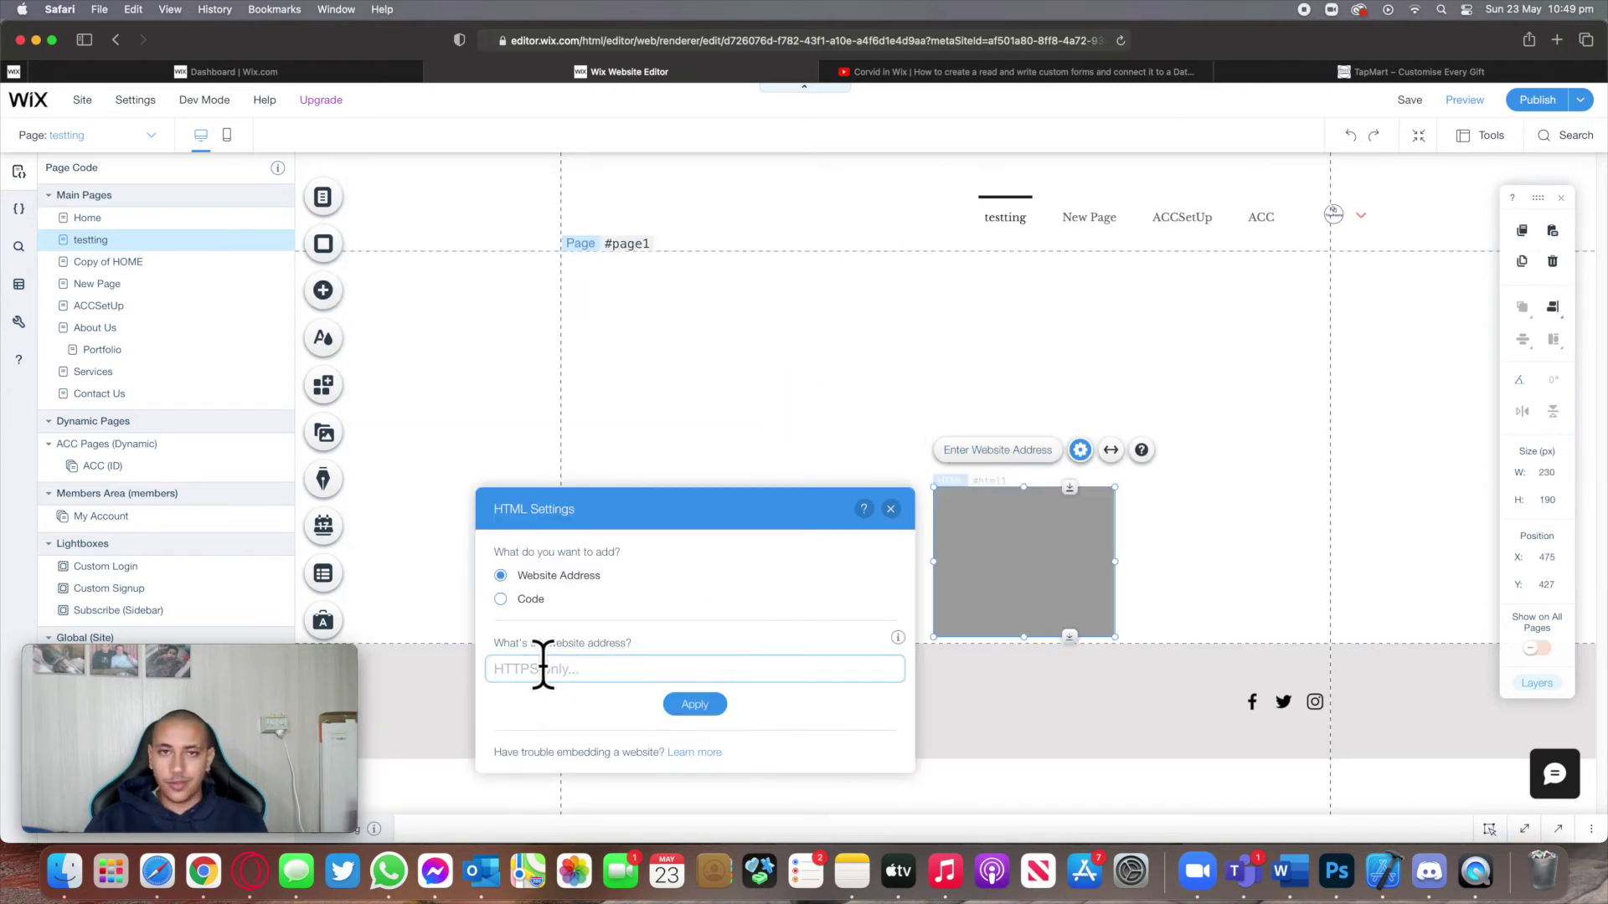
{"action": "key", "text": "super+v"}
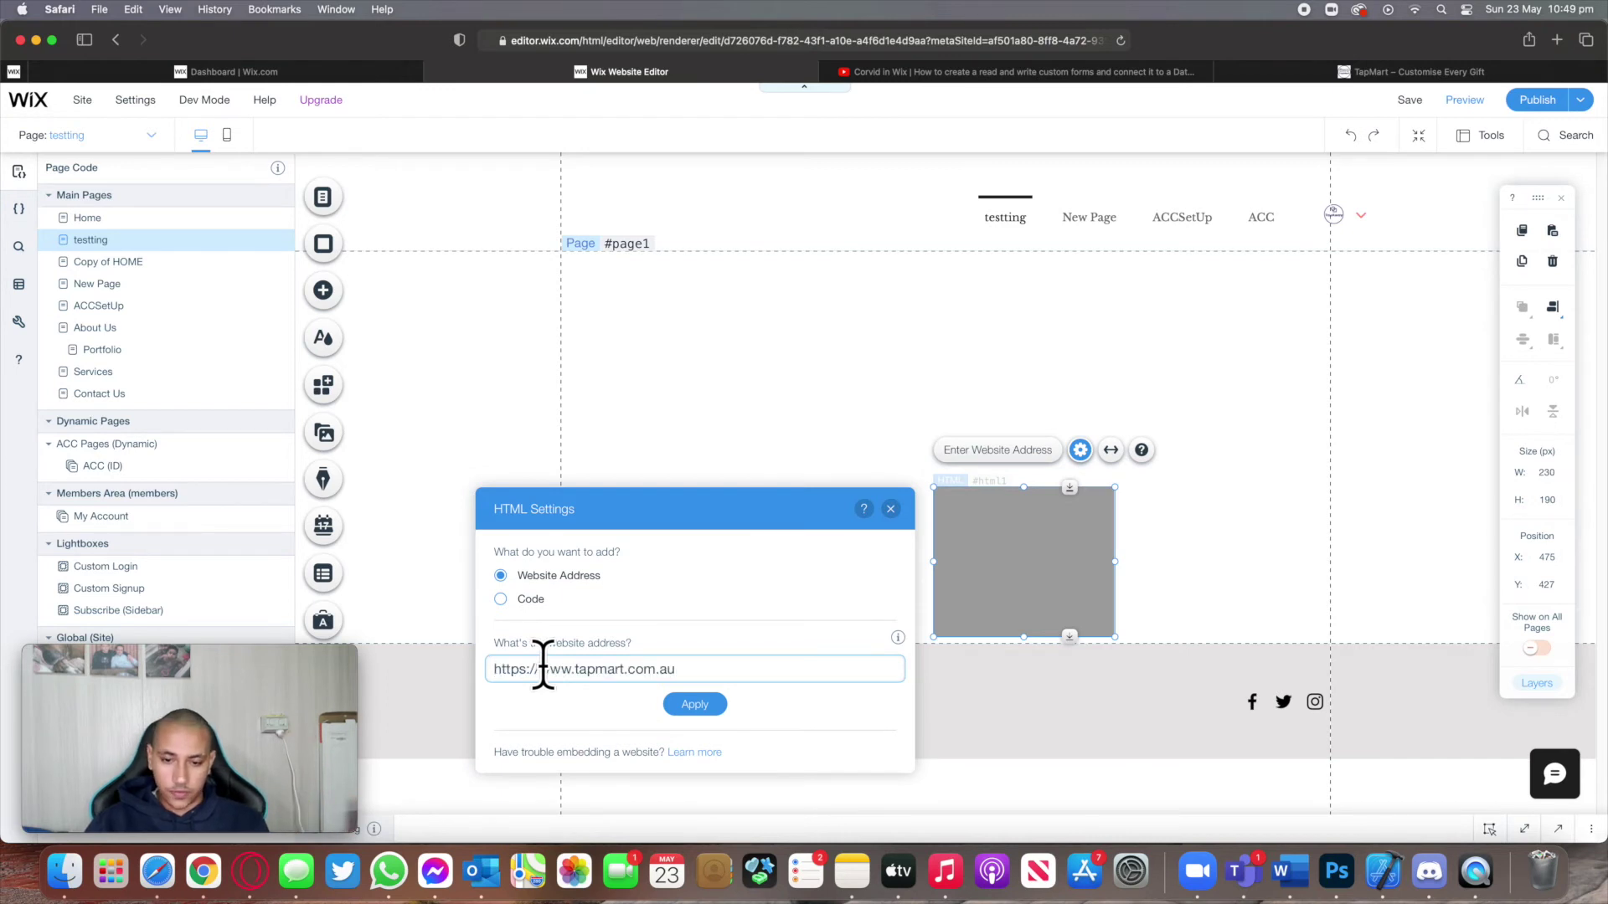
{"action": "left_click", "coordinate": [694, 704]}
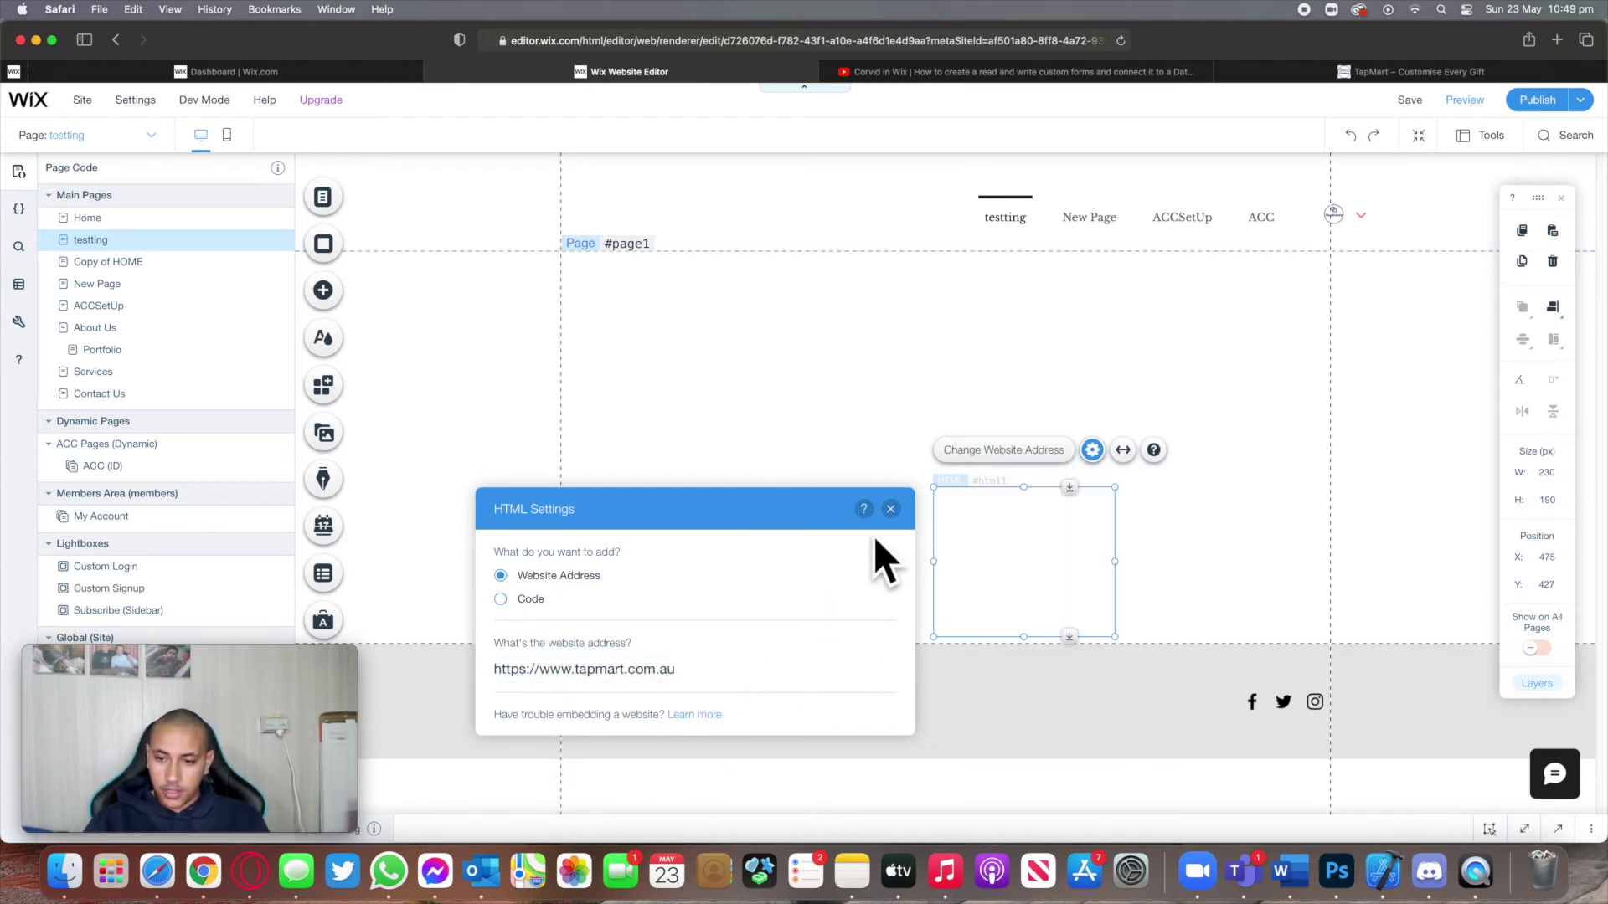
{"action": "left_click", "coordinate": [891, 509]}
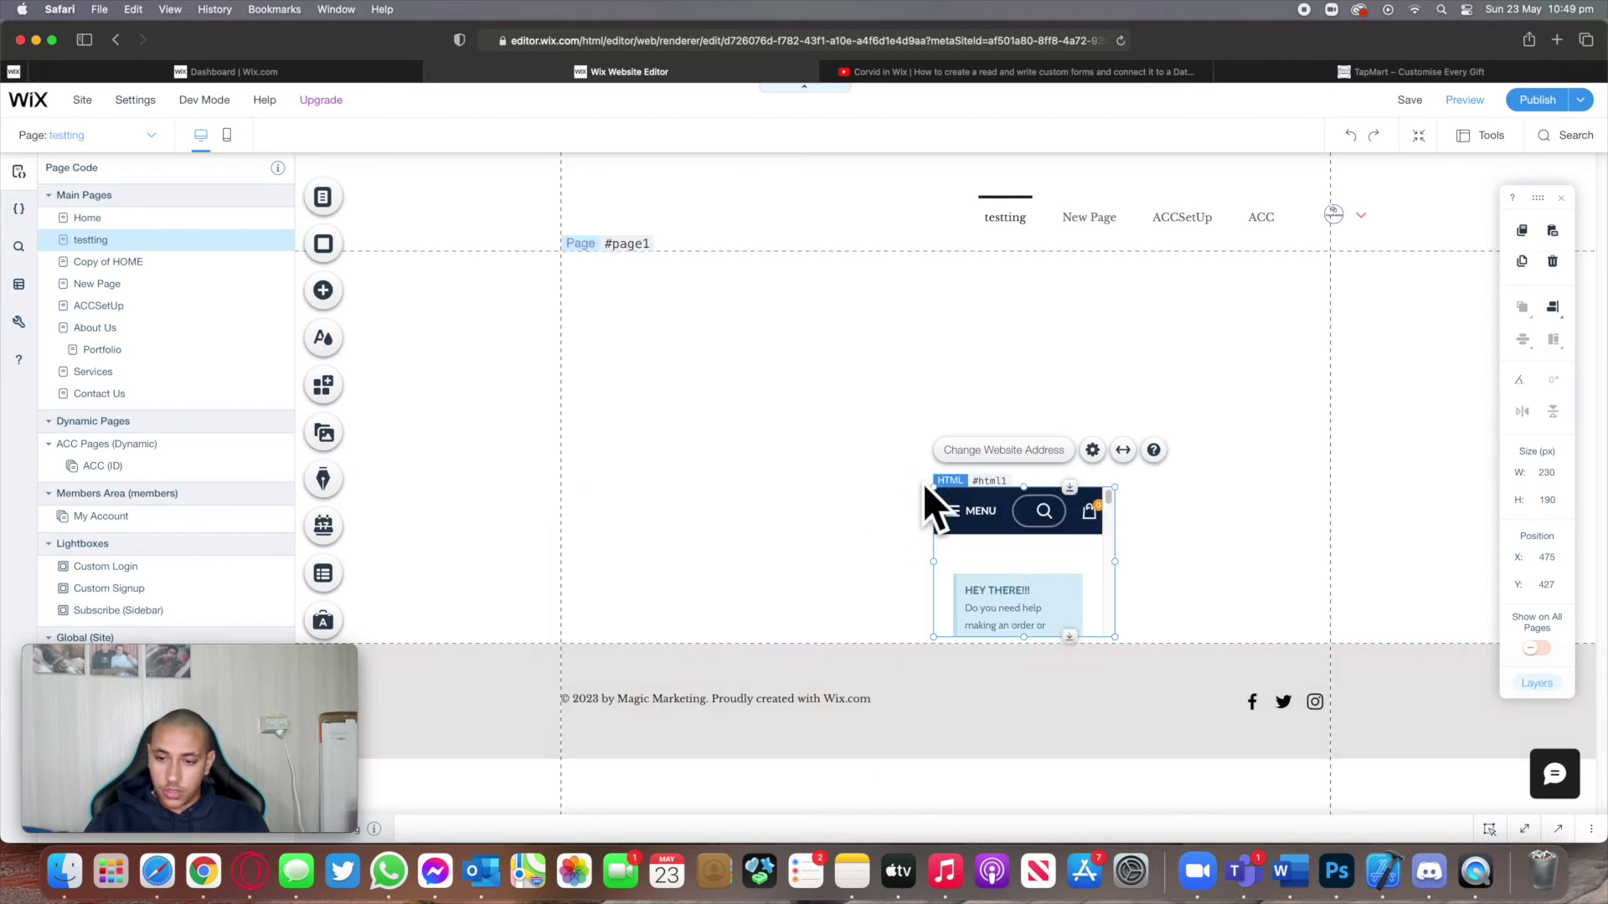
Resize the embedded TapMart frame to about 958 by 732
{"action": "left_click_drag", "start_coordinate": [934, 487], "coordinate": [563, 248]}
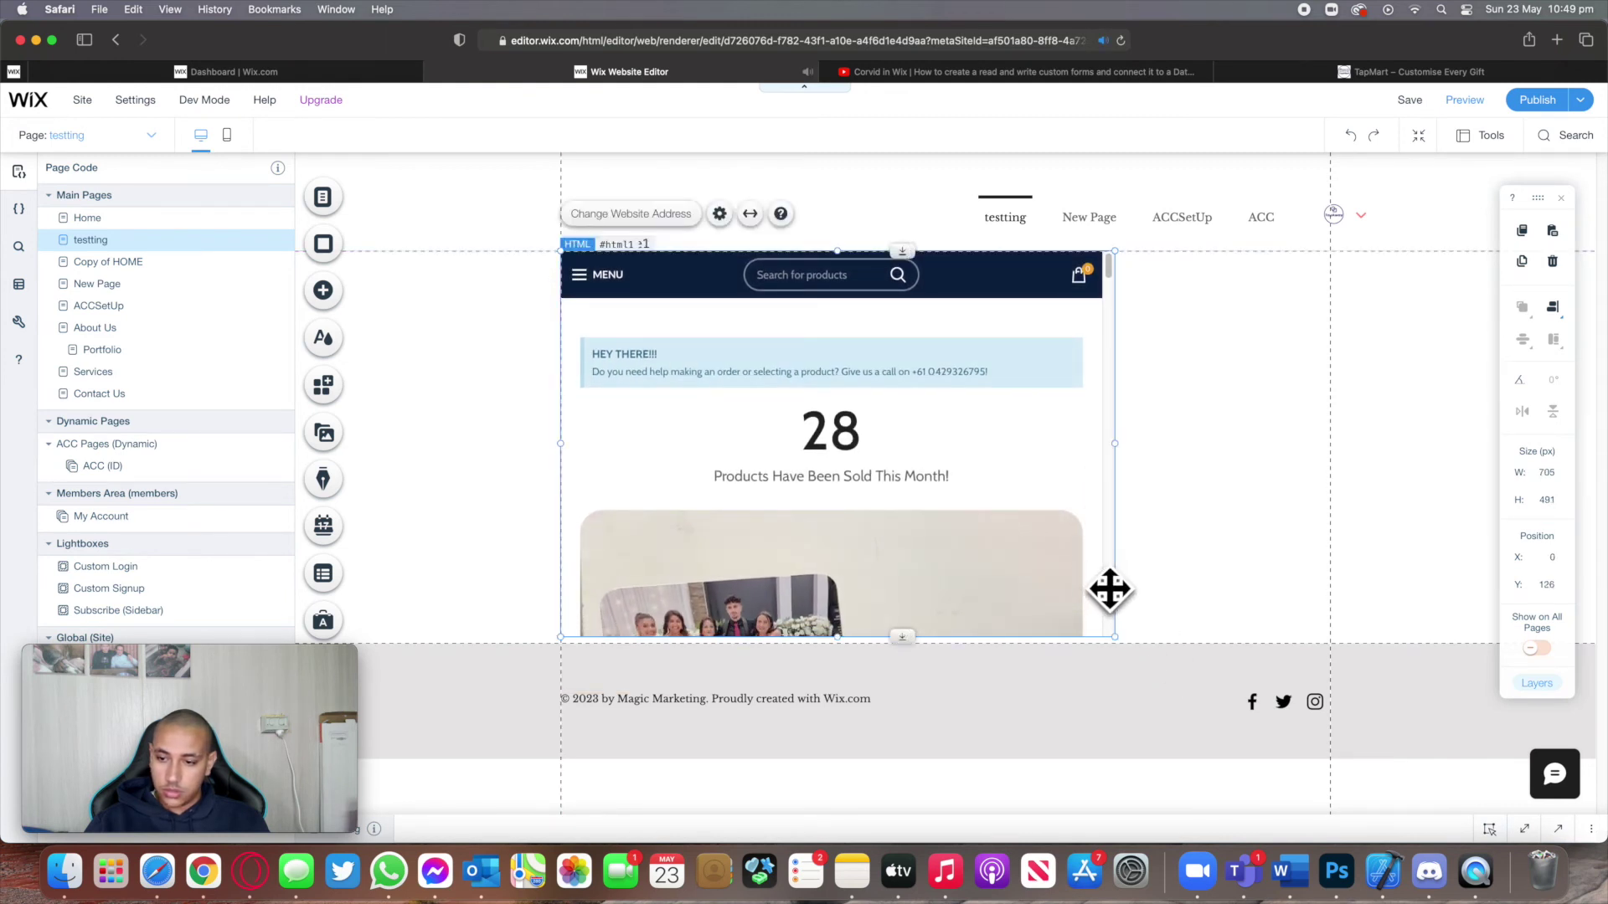
{"action": "left_click_drag", "start_coordinate": [1116, 640], "coordinate": [1313, 856]}
{"action": "scroll", "coordinate": [1328, 563], "scroll_direction": "down", "scroll_amount": 2}
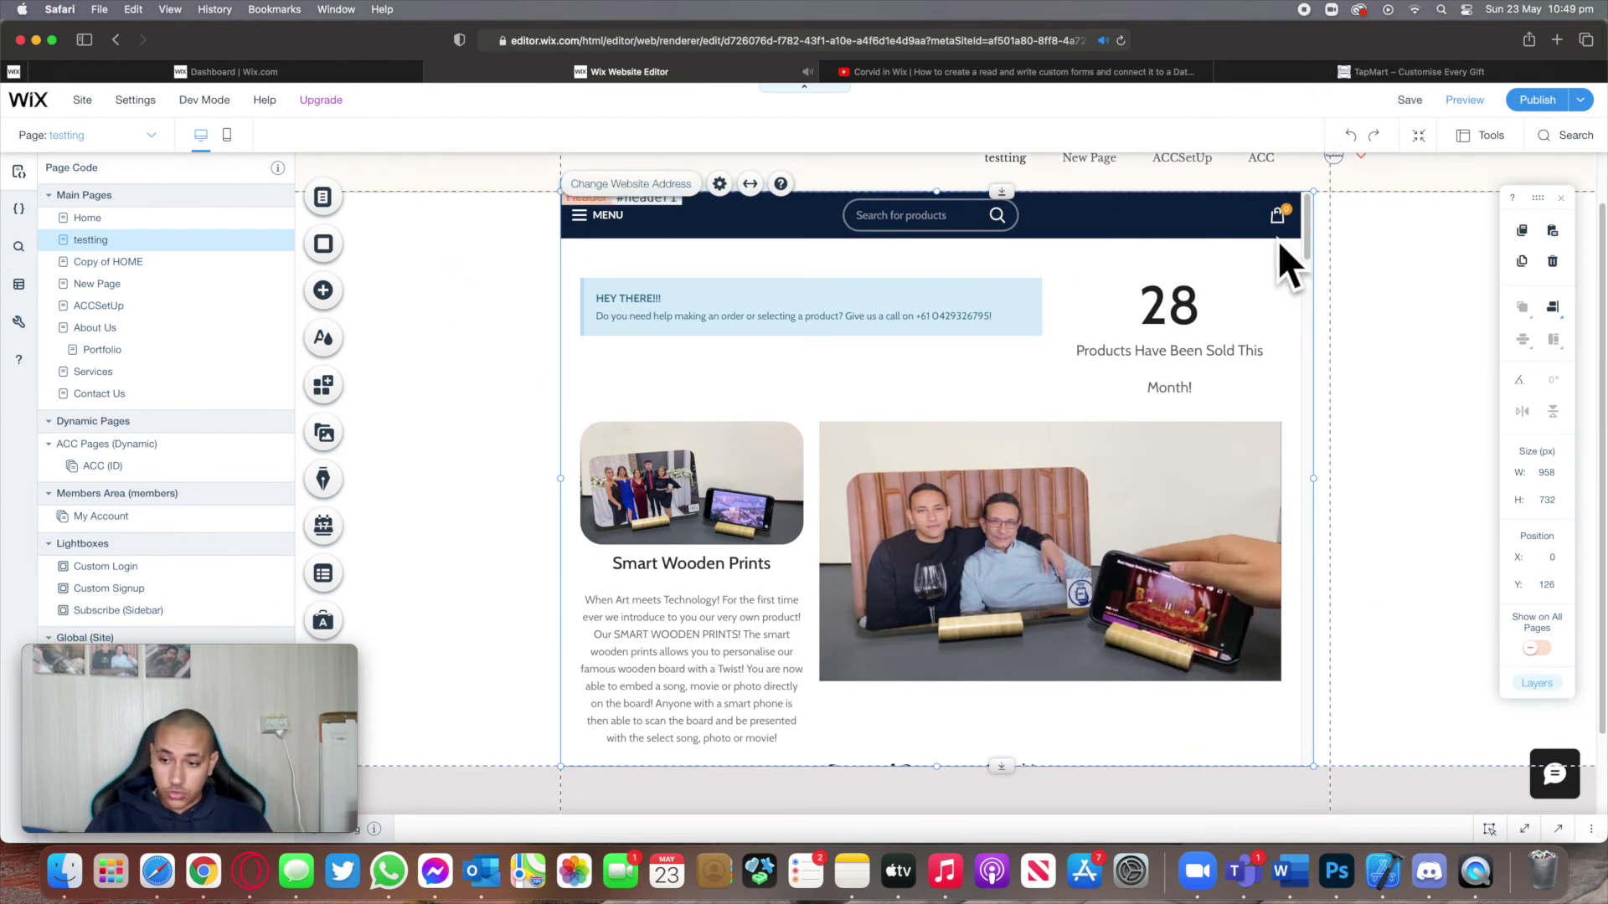
{"action": "scroll", "coordinate": [954, 544], "scroll_direction": "down", "scroll_amount": 1}
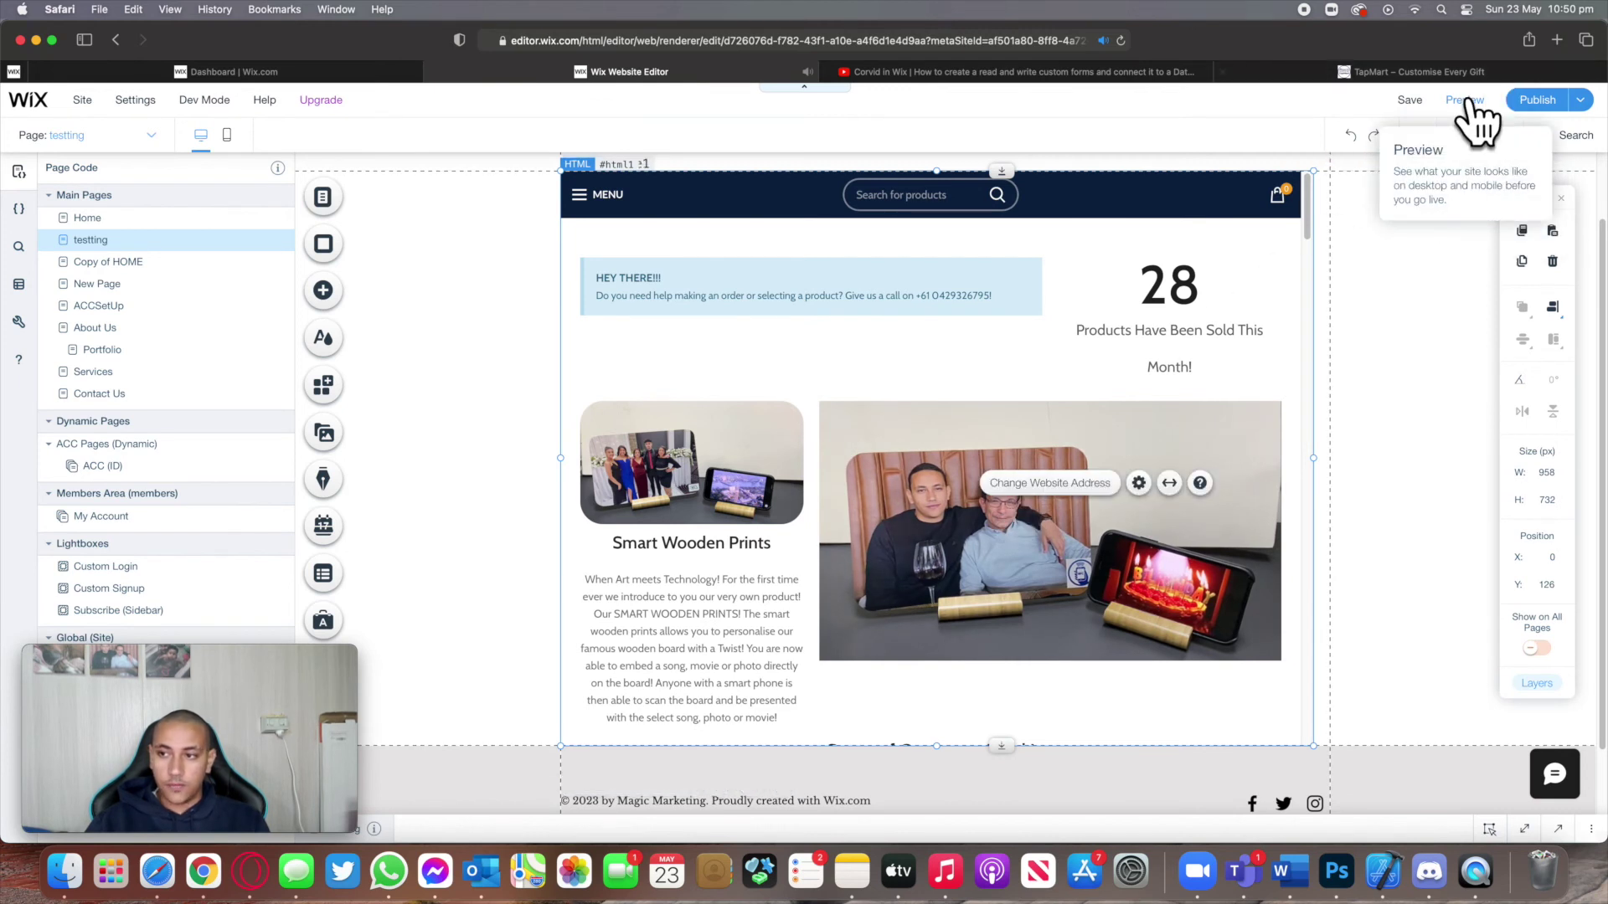
{"action": "left_click", "coordinate": [1374, 243]}
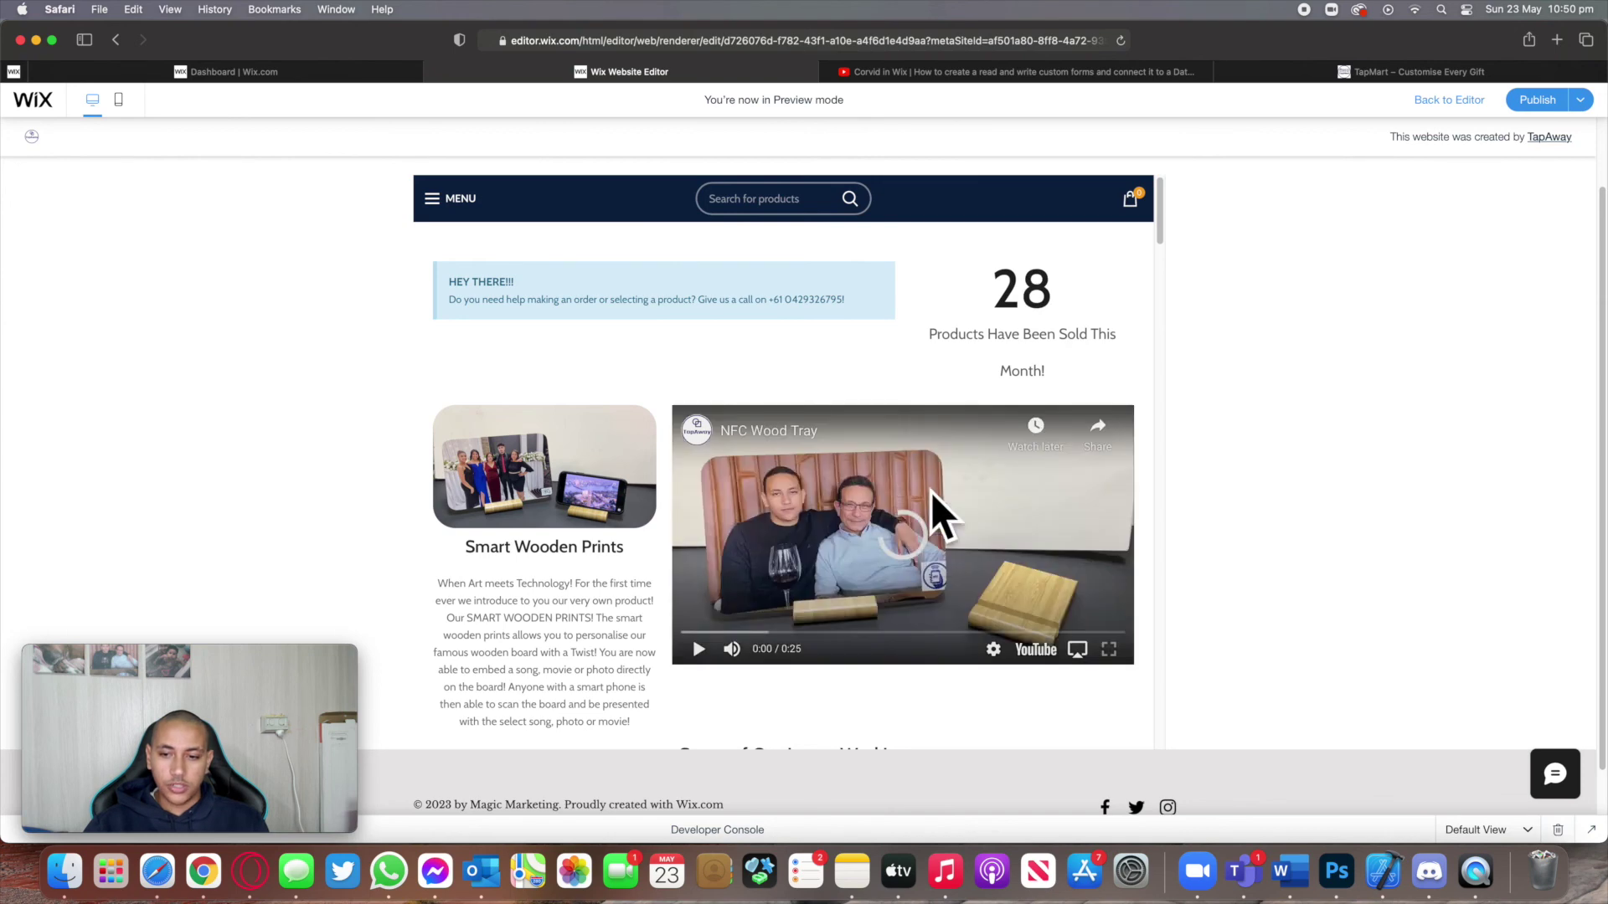
In Preview, scroll the embedded TapMart site and open and close its MENU drawer
{"action": "scroll", "coordinate": [932, 491], "scroll_direction": "down", "scroll_amount": 10}
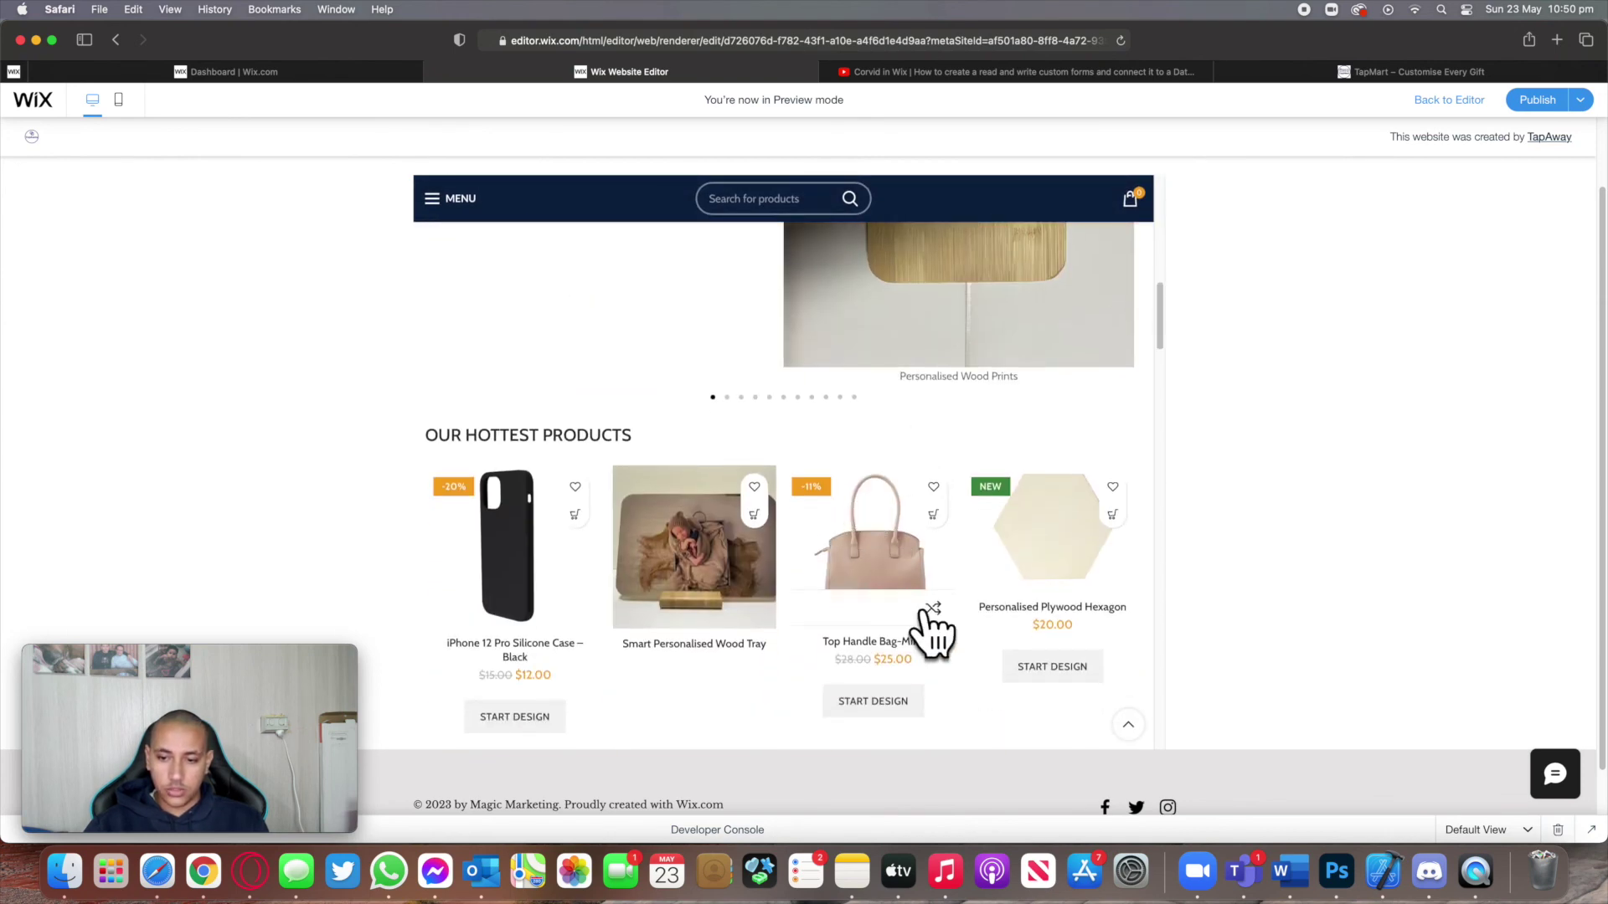
{"action": "scroll", "coordinate": [594, 503], "scroll_direction": "up", "scroll_amount": 3}
{"action": "left_click", "coordinate": [442, 199]}
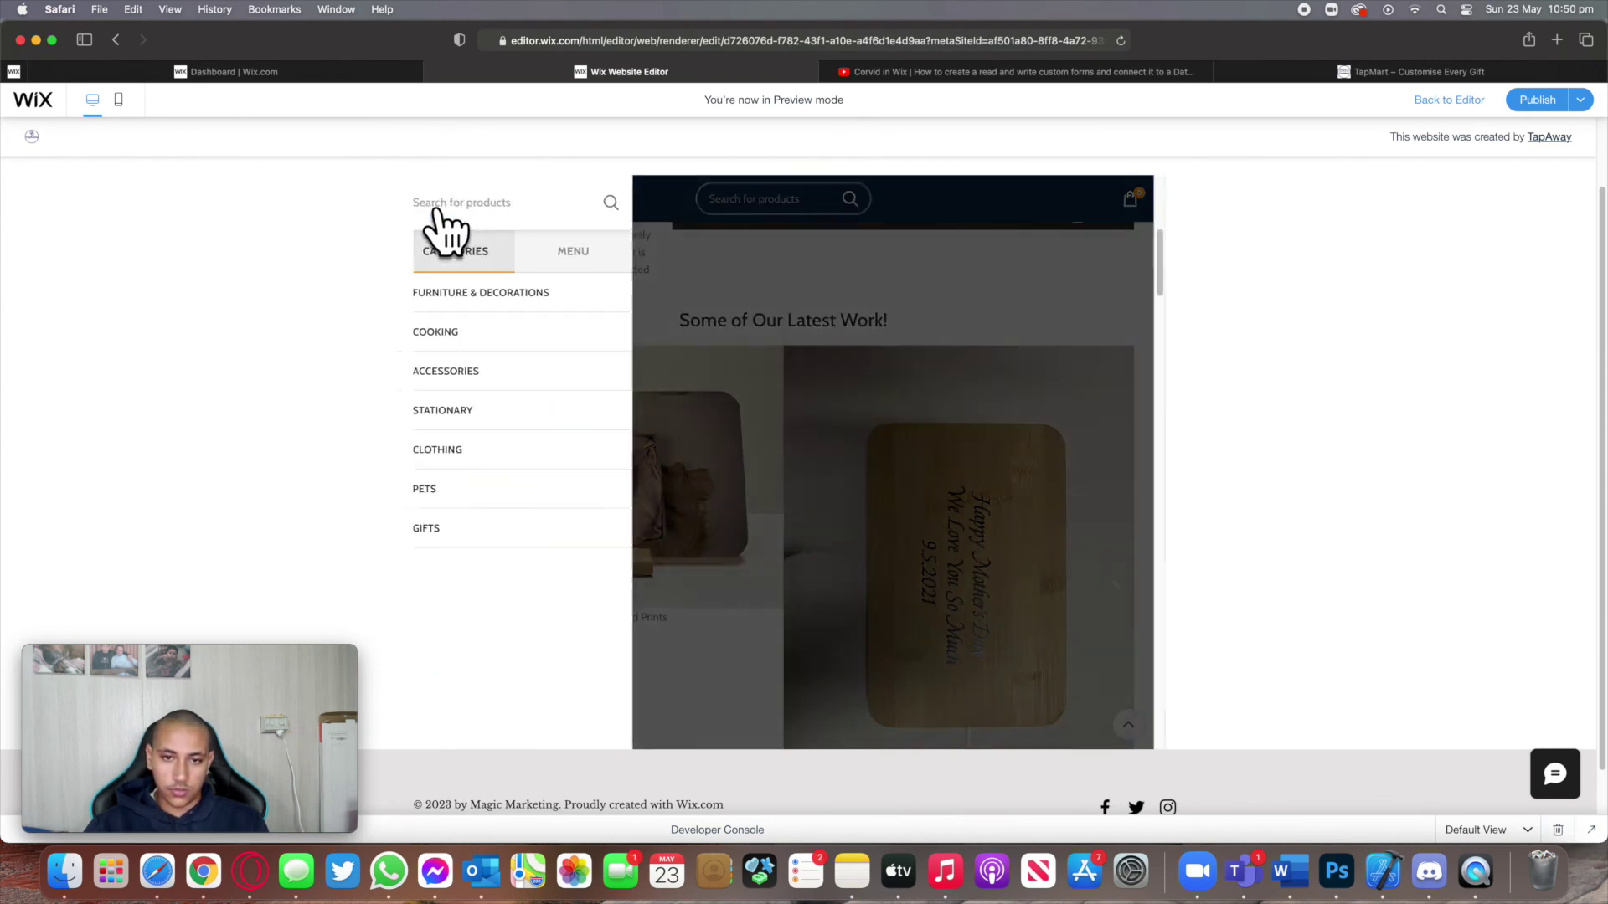
{"action": "left_click", "coordinate": [777, 462]}
{"action": "scroll", "coordinate": [777, 461], "scroll_direction": "down", "scroll_amount": 4}
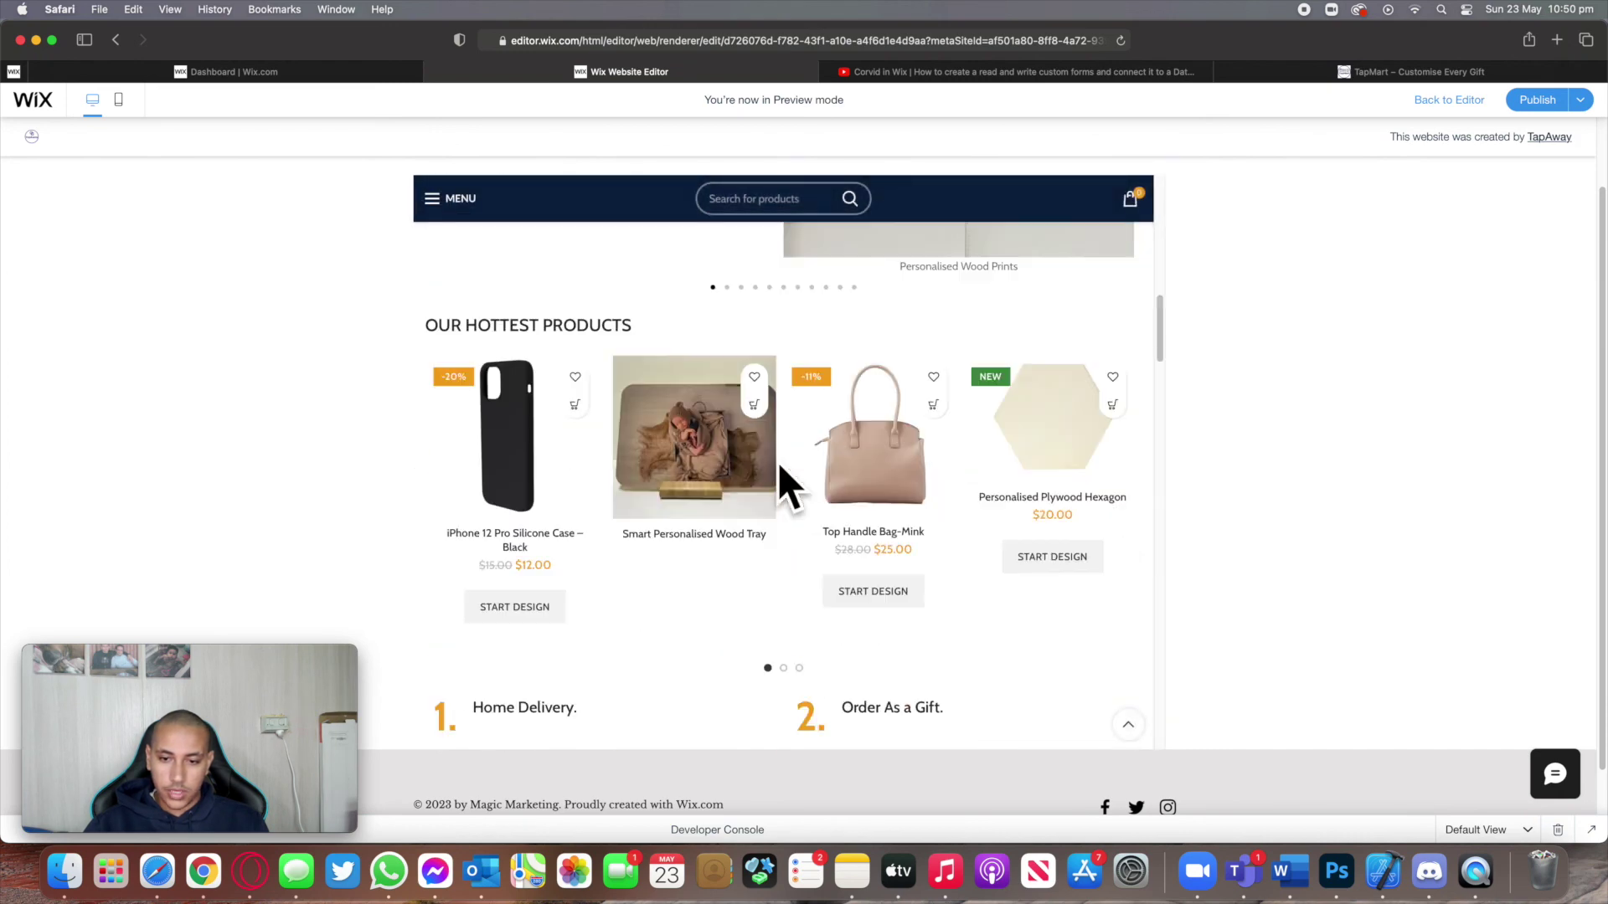